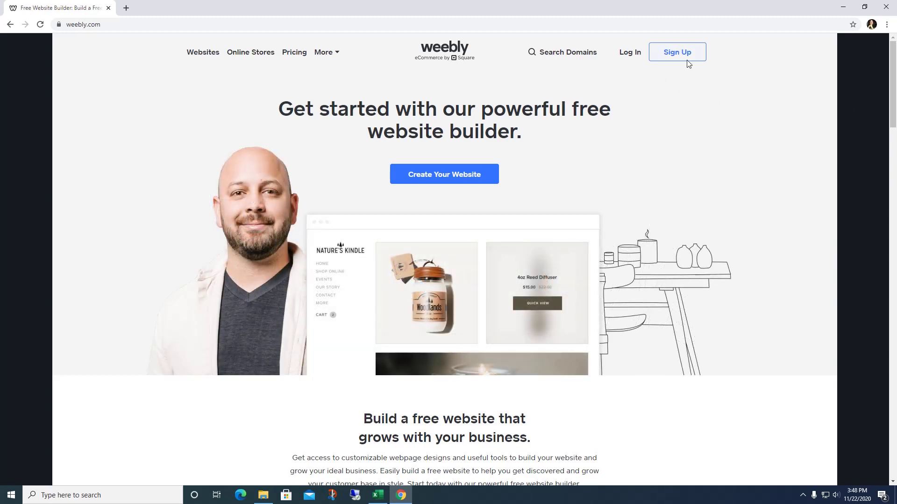
Step: Log in to Weebly and choose to create a website with an online store
left_click(626, 55)
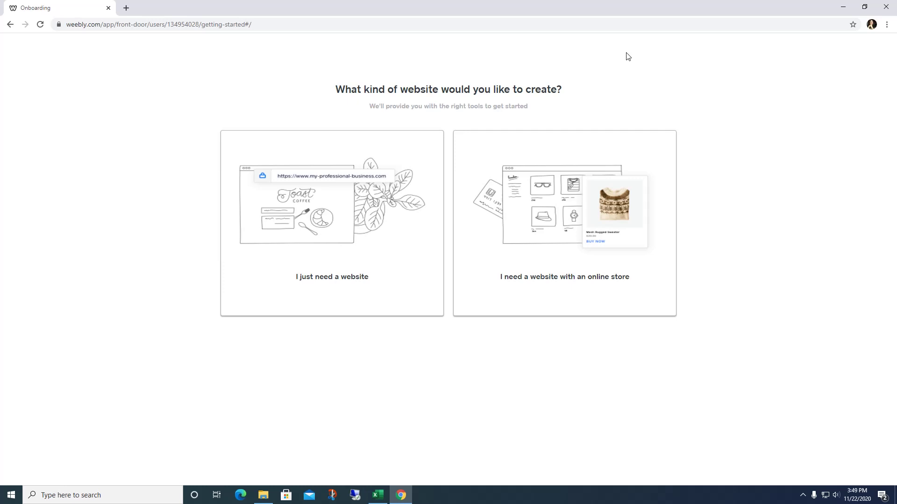
left_click(535, 232)
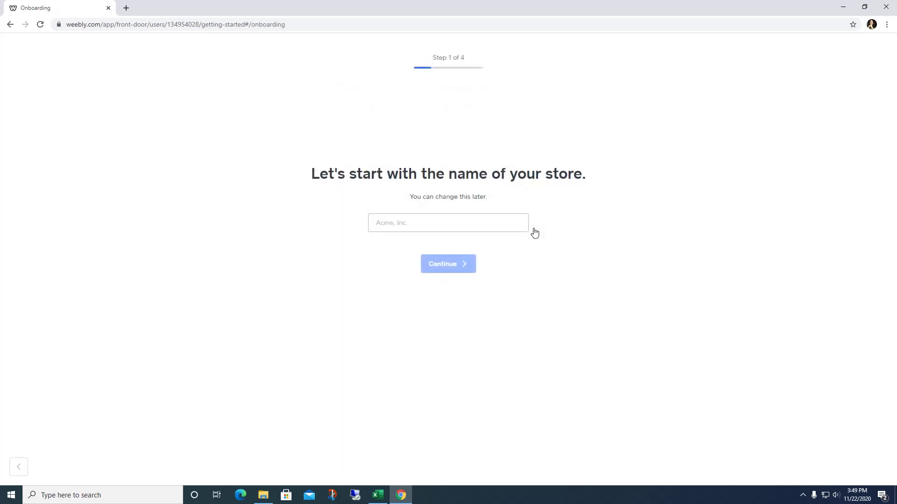
Step: Name the store Cupcake Etc and set the type of items sold online to Food & Drink
left_click(432, 222)
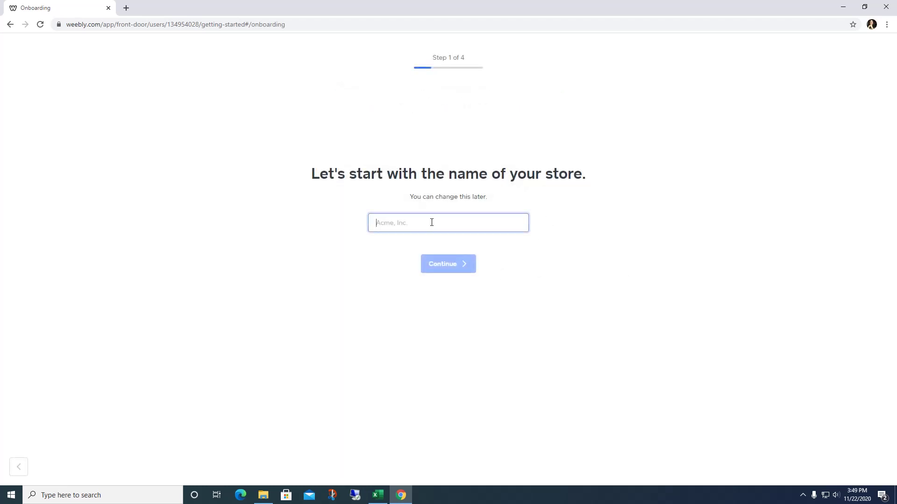
type("Cupcake")
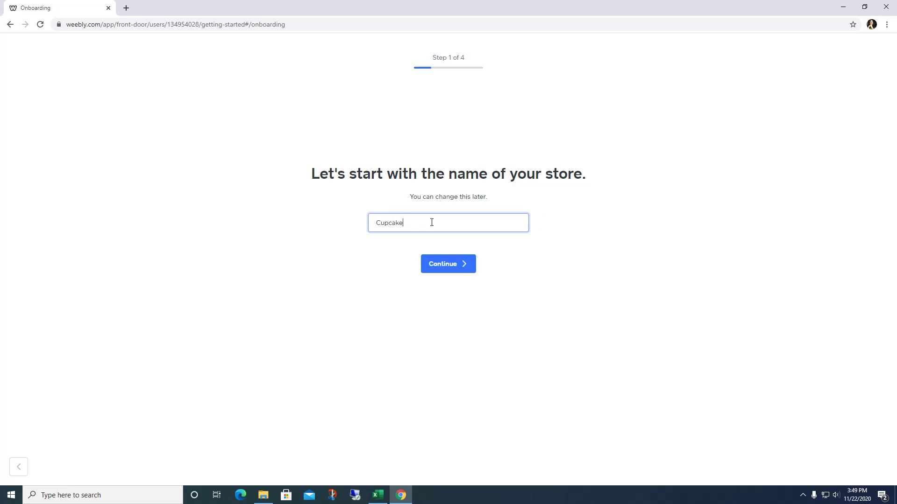
type(" Etc")
left_click(438, 266)
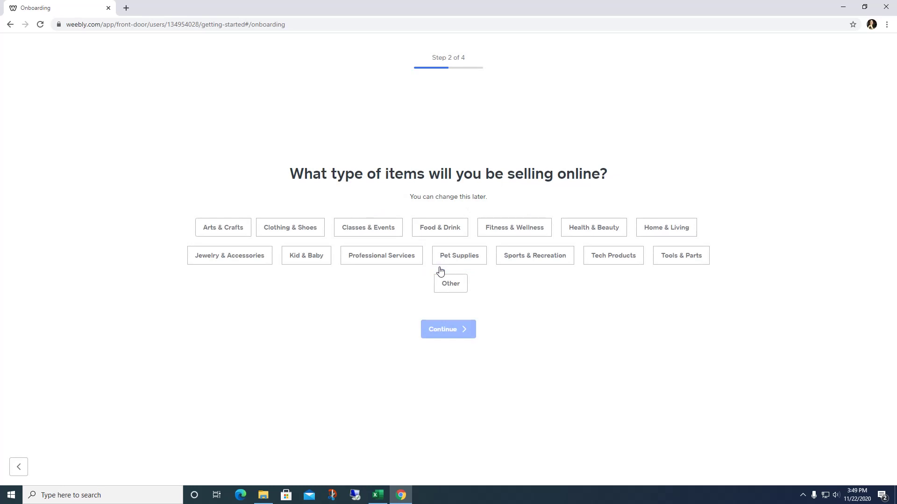
left_click(435, 228)
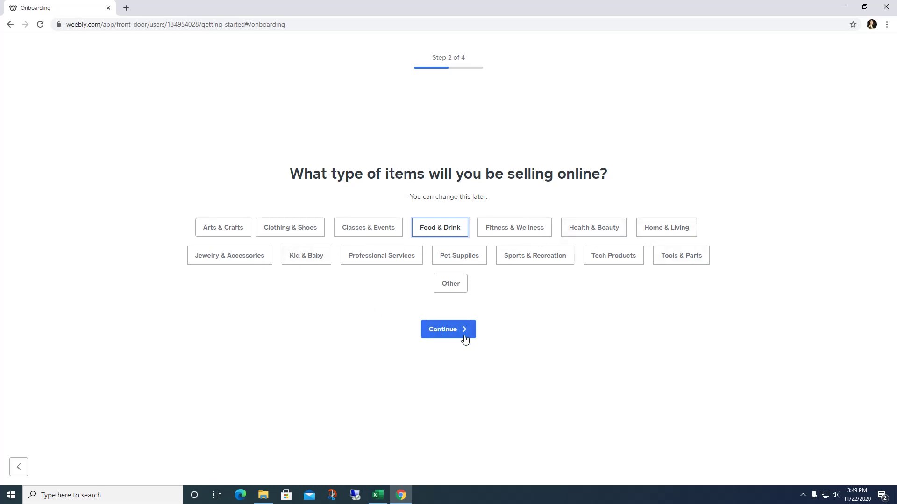
left_click(437, 334)
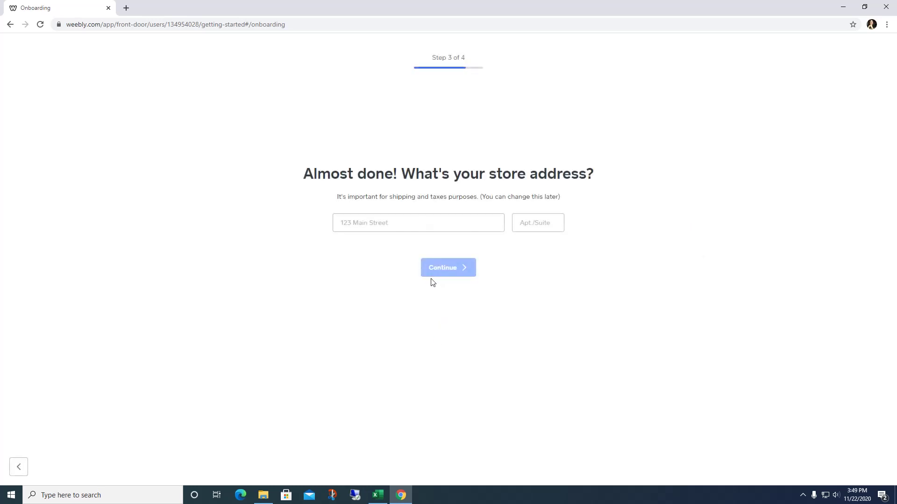
Step: Enter the store's street address using the matching suggestion, and accept payment processing with Square
left_click(405, 228)
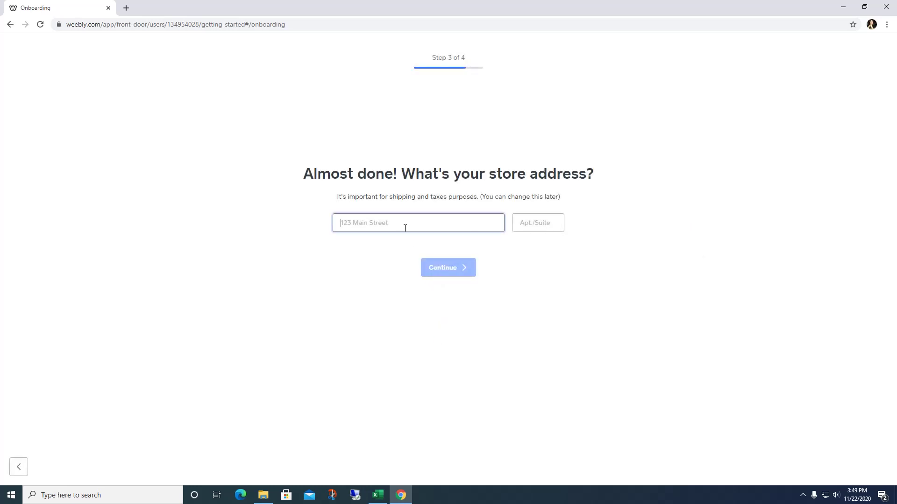
type("123")
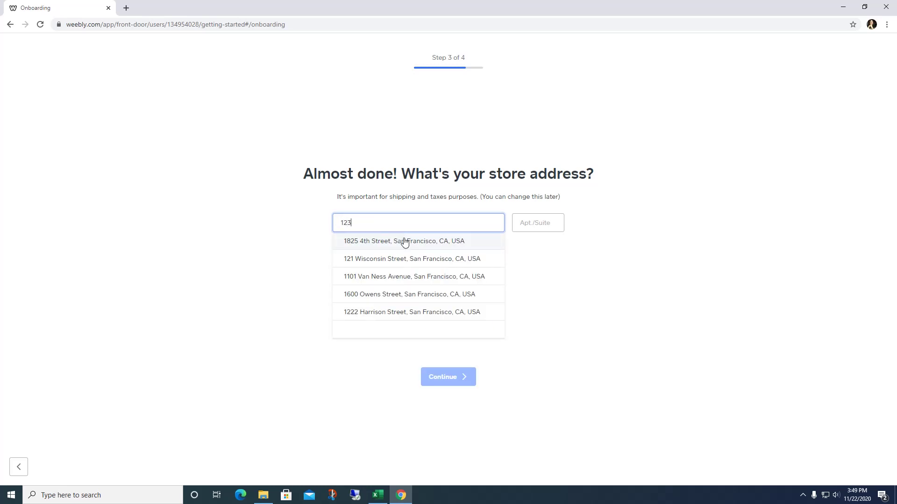
type(" Main Stree")
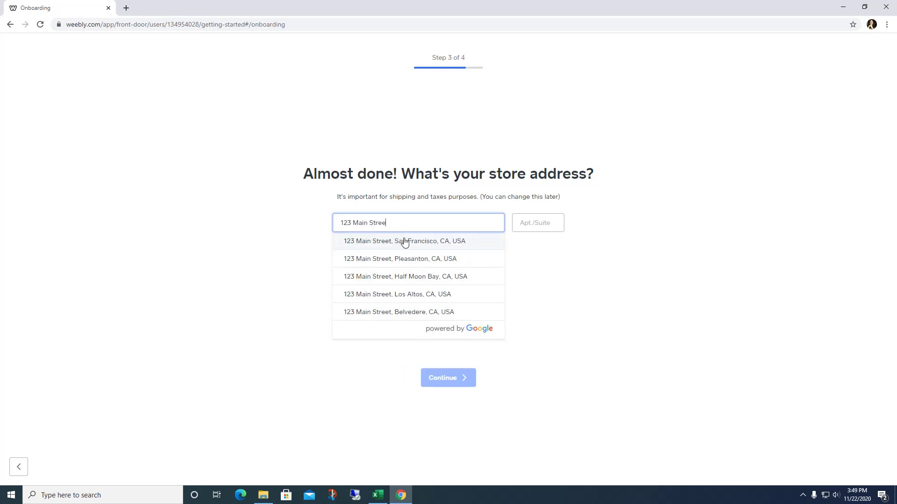
type("t. Los Ange")
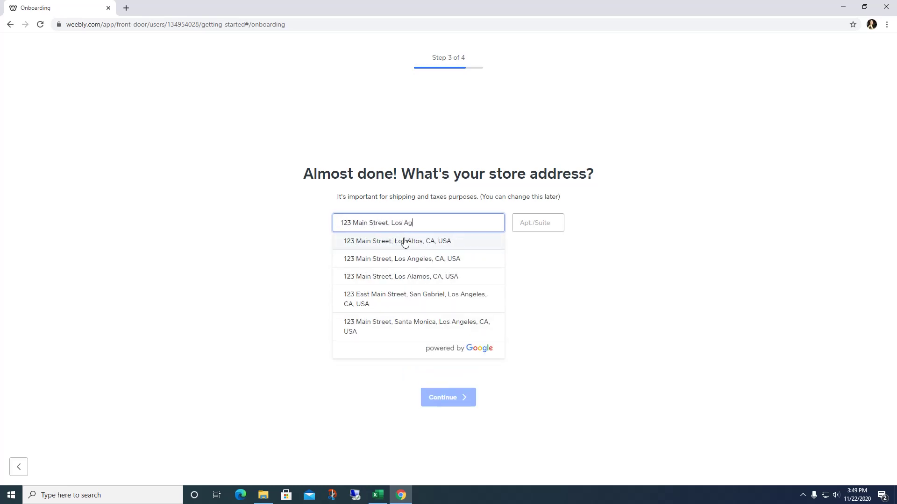
type("les, ")
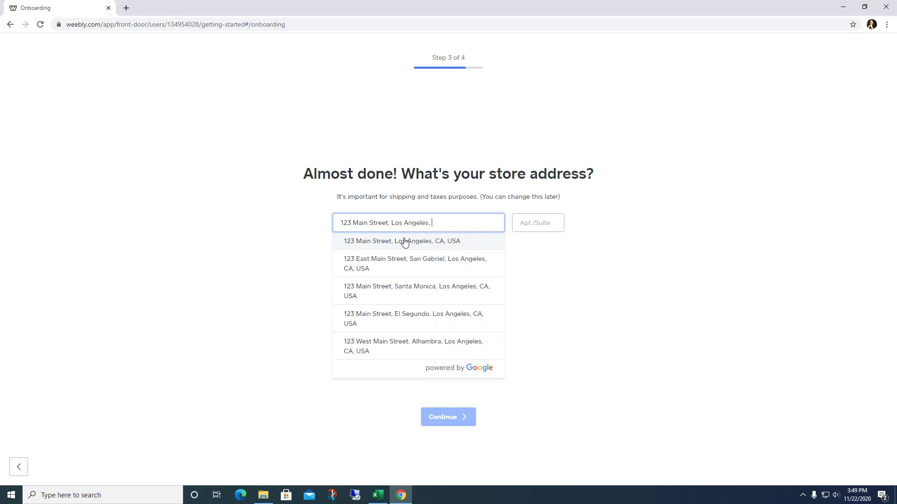
type("CA USA")
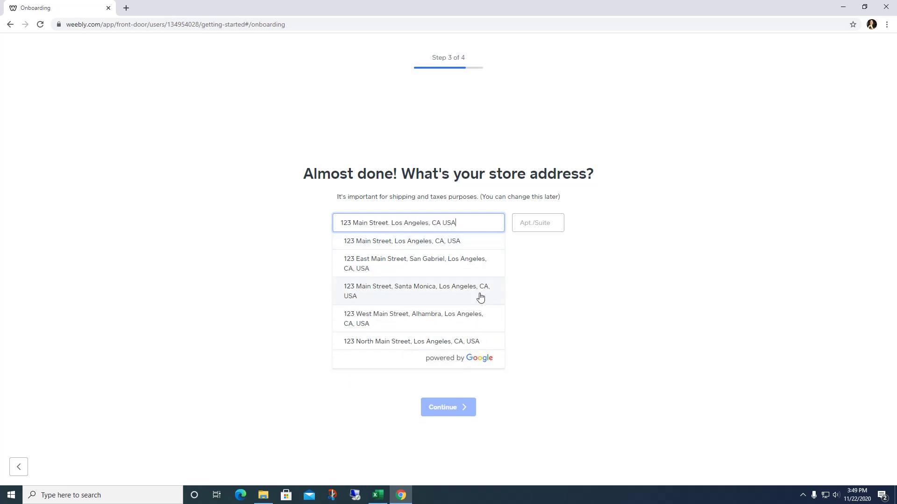
left_click(475, 250)
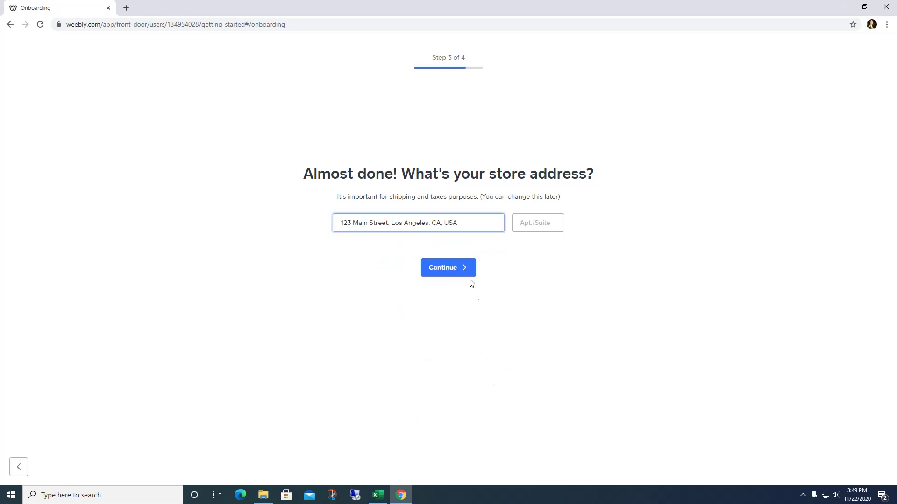
left_click(466, 272)
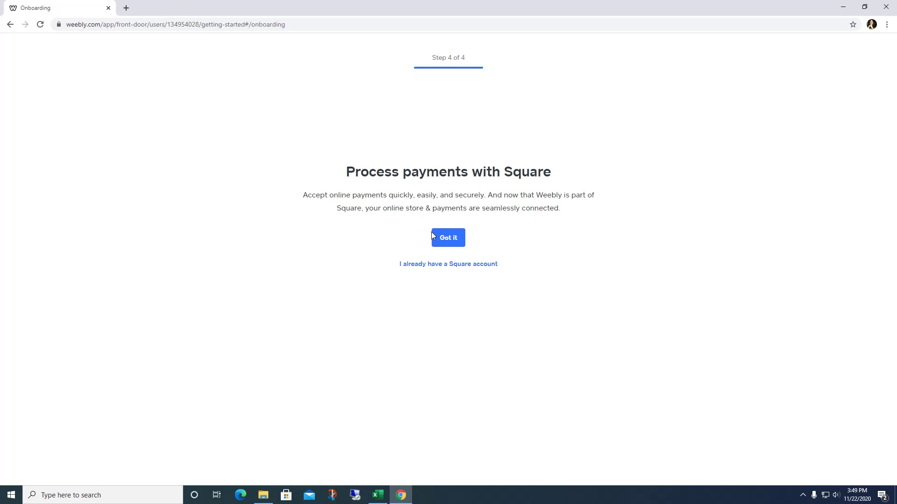
left_click(457, 238)
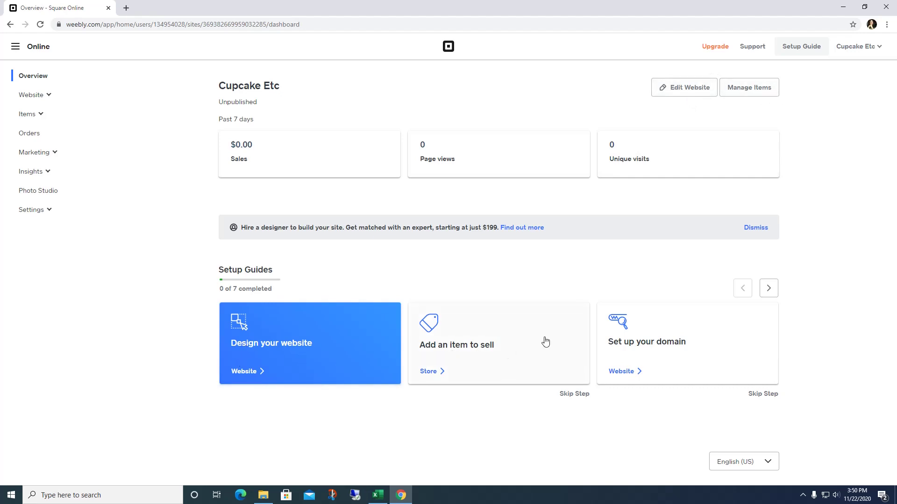
Step: Start designing the website with item pickup, a contact form, and location & hours added and selling items to ship removed
left_click(299, 356)
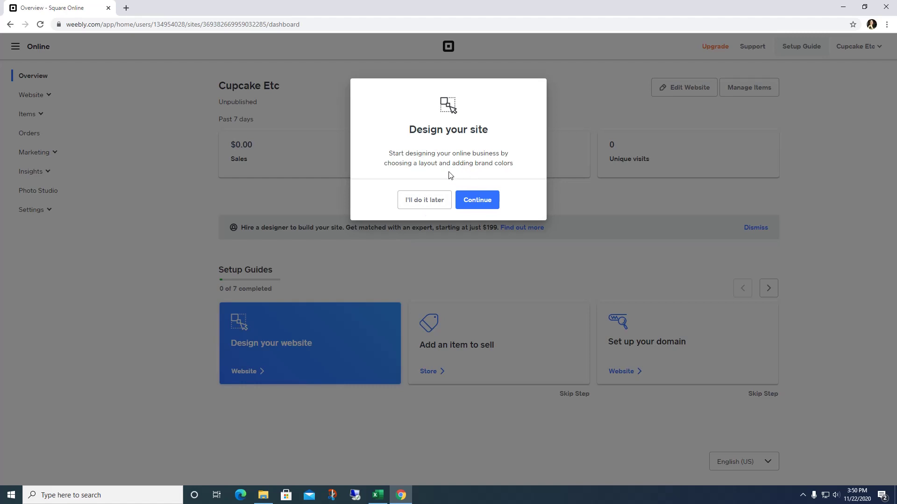
left_click(475, 201)
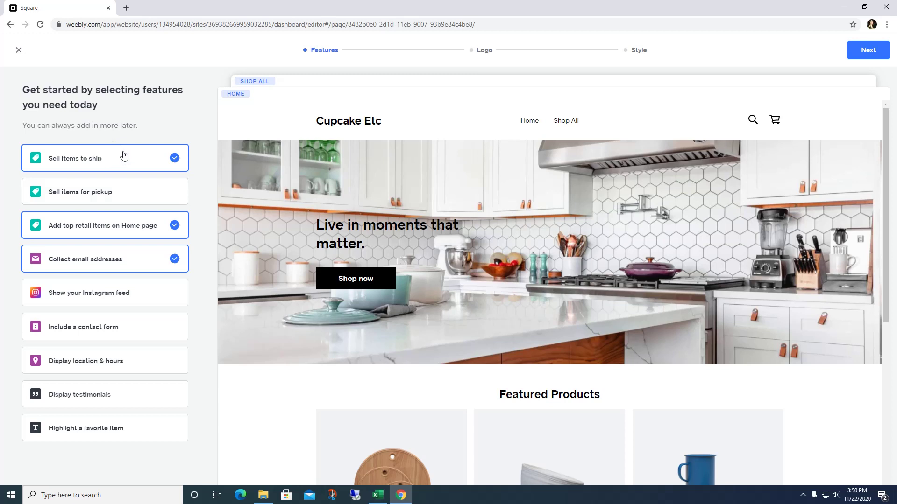
left_click(97, 201)
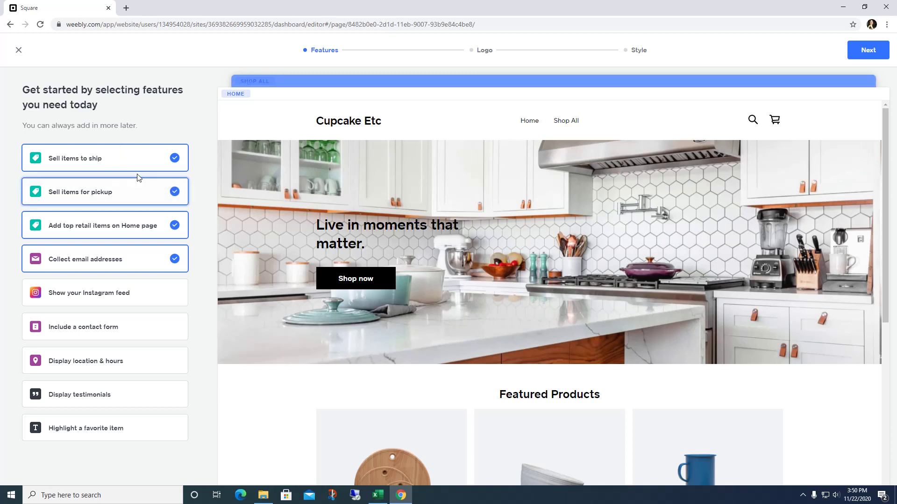
left_click(176, 160)
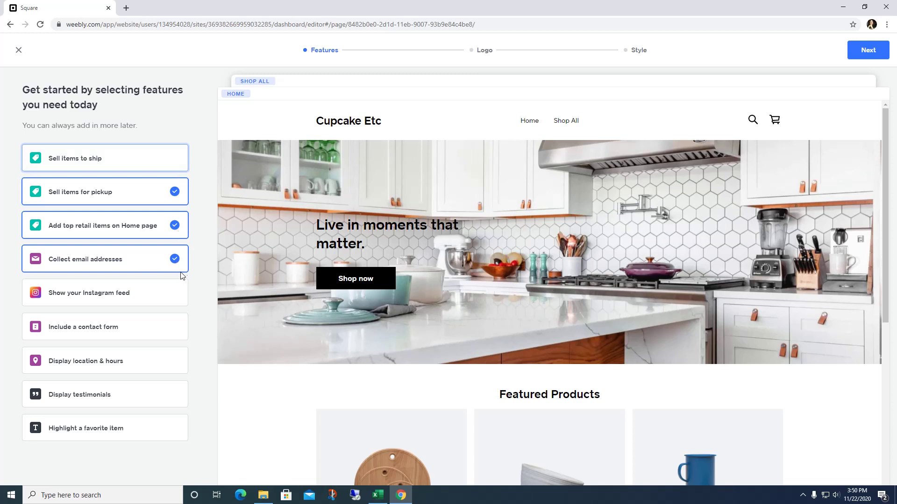
left_click(145, 338)
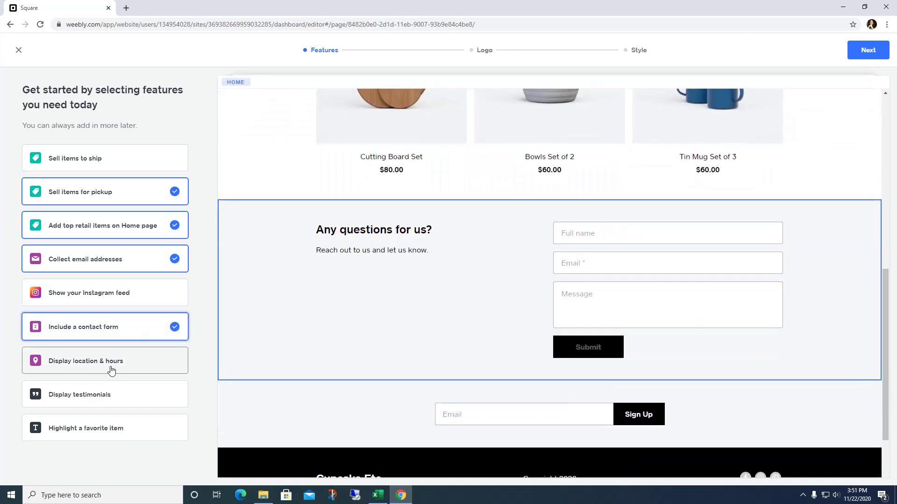
left_click(115, 364)
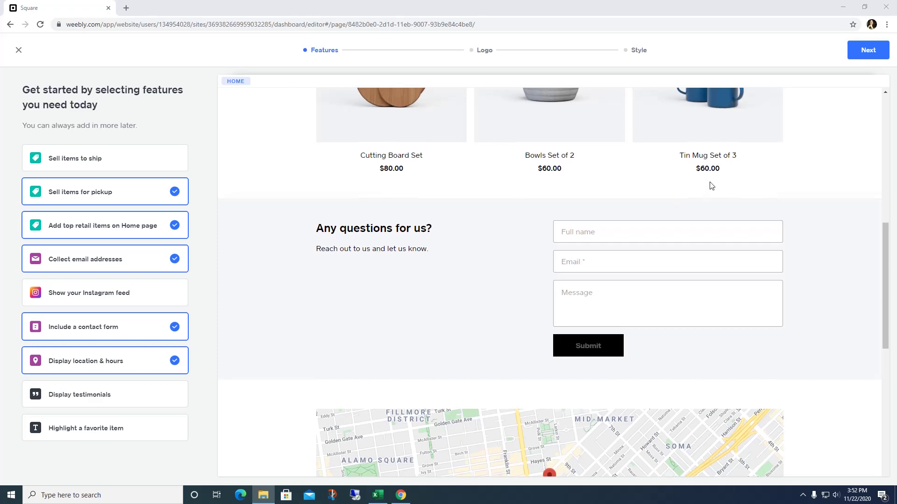
scroll(710, 184, "down", 8)
scroll(710, 184, "up", 15)
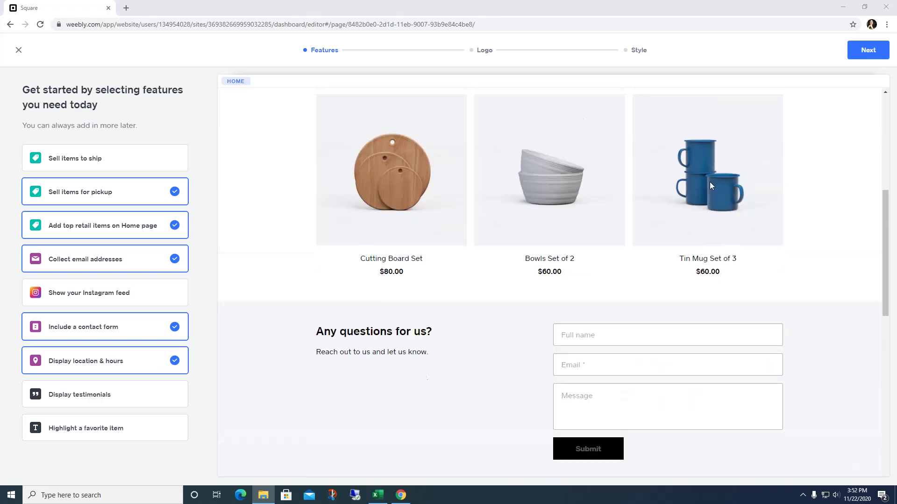
scroll(710, 159, "up", 1)
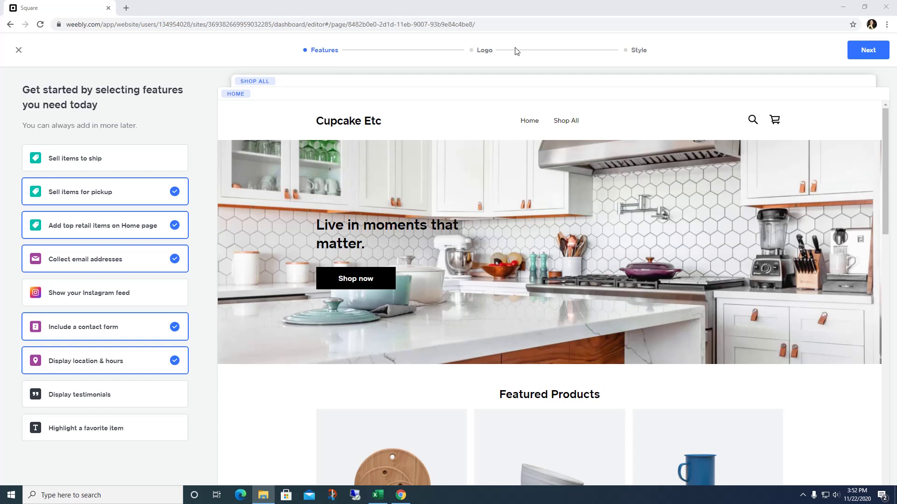
left_click(854, 53)
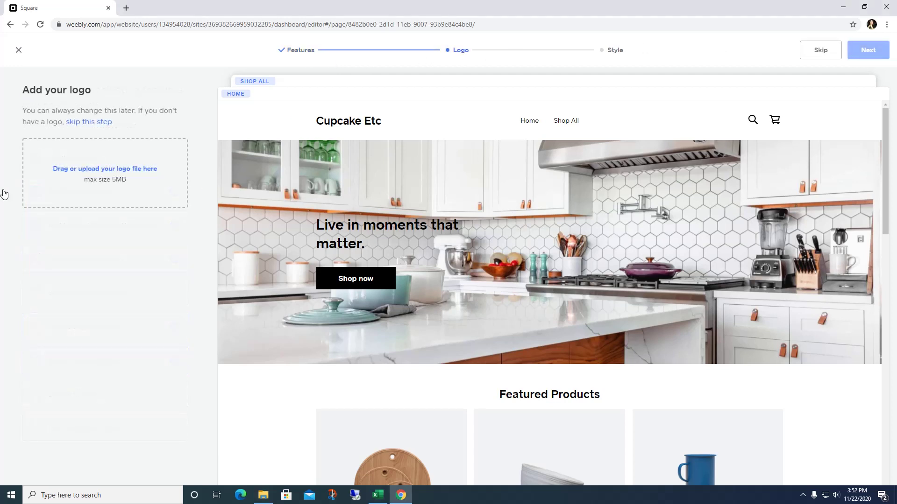
Step: Upload the Logo image from the bakery folder on the Desktop as the site logo and enlarge it to the maximum size
left_click(68, 173)
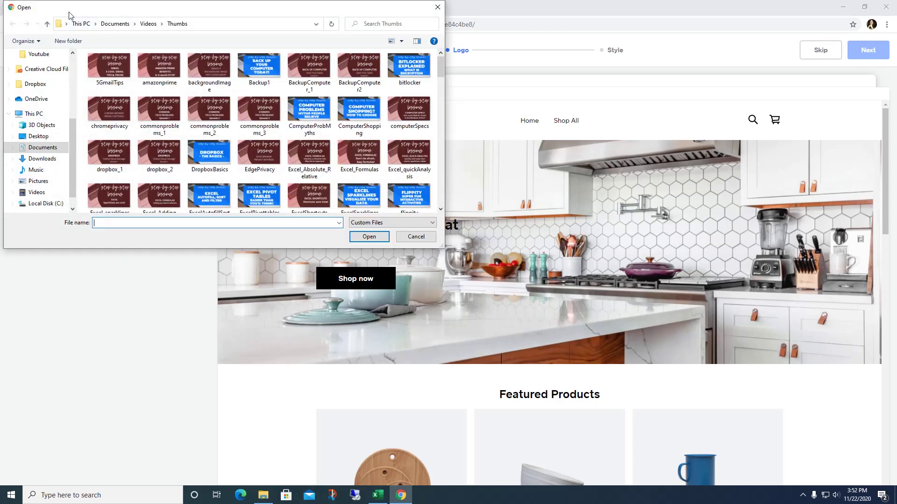
left_click(81, 23)
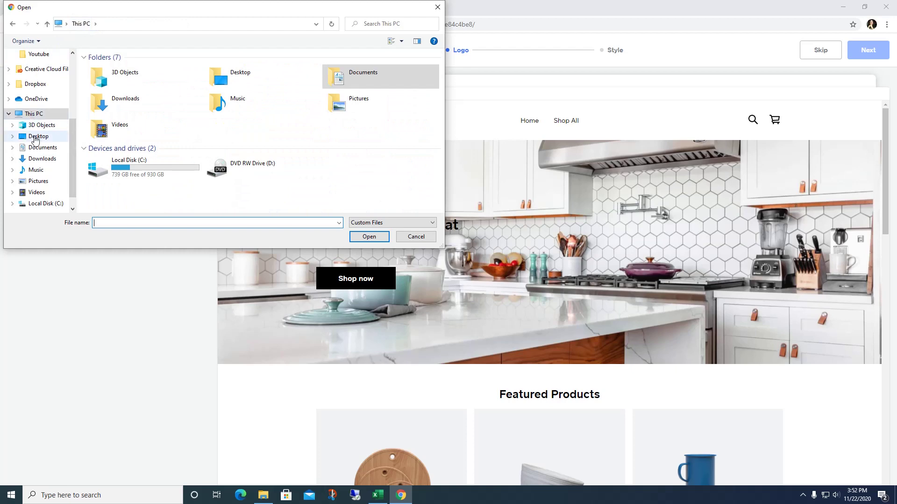
left_click(35, 136)
double_click(99, 82)
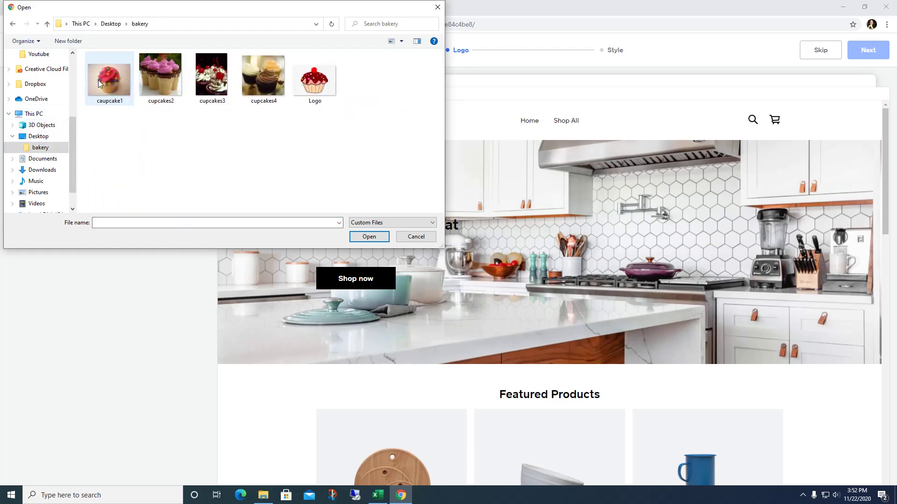
left_click(322, 80)
double_click(321, 80)
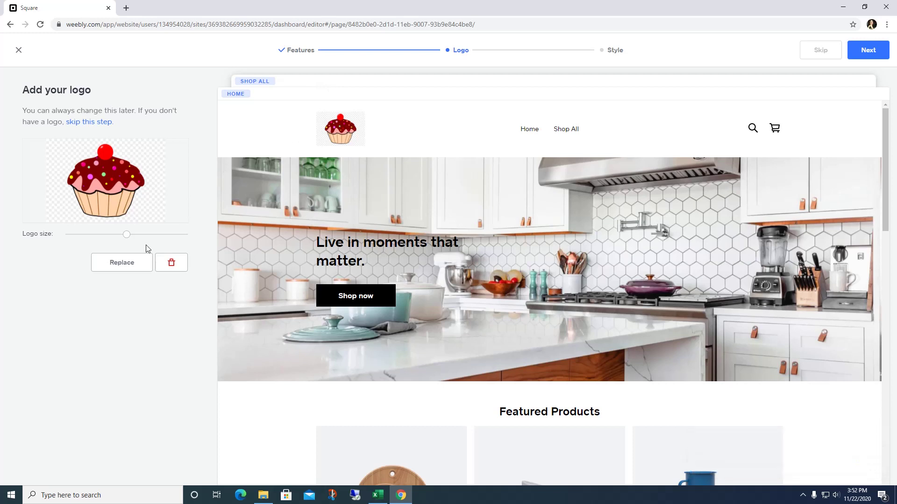
left_click_drag(126, 236, 208, 240)
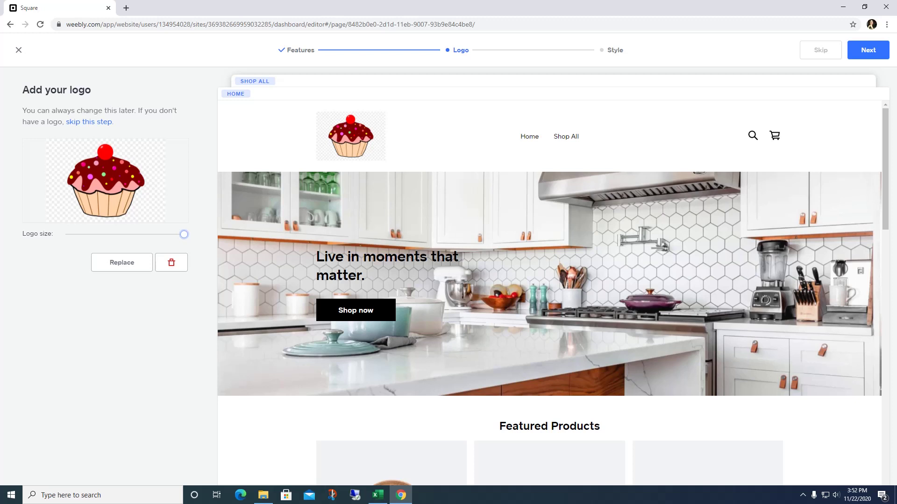
left_click(868, 52)
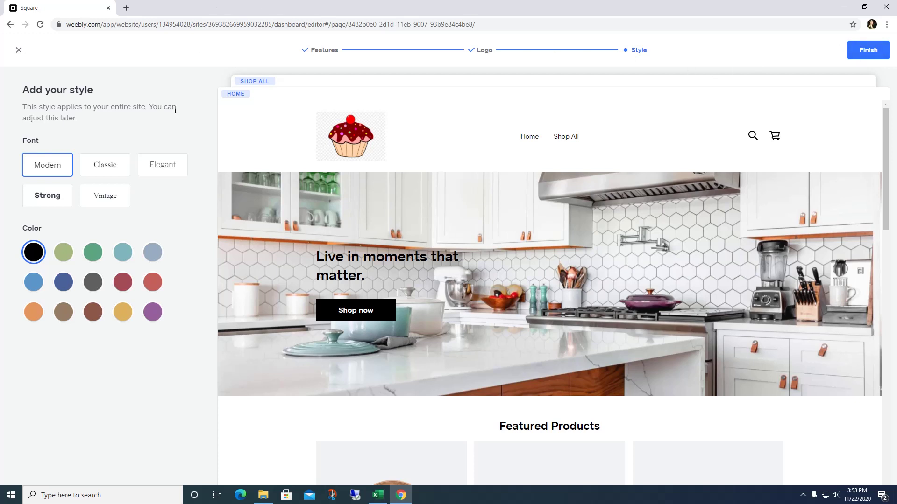
Step: Try the Classic, Elegant, Strong and Vintage fonts for the site and go back to Modern
left_click(115, 168)
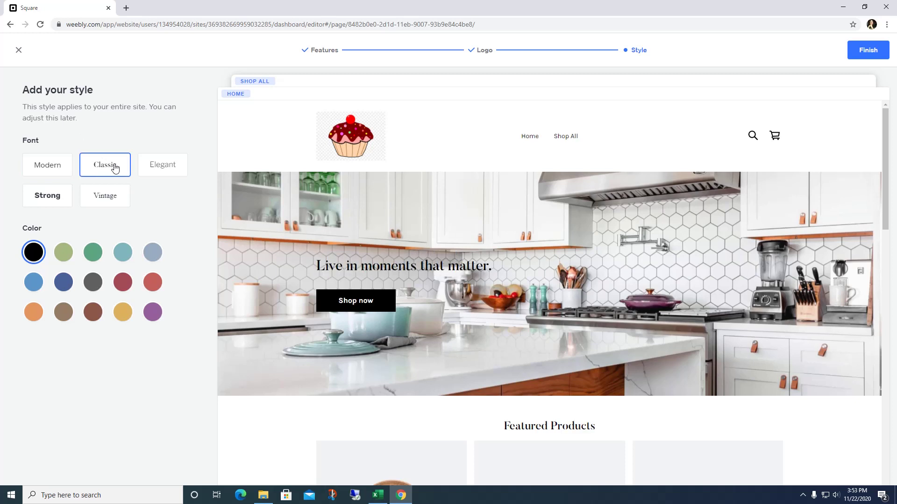
left_click(155, 166)
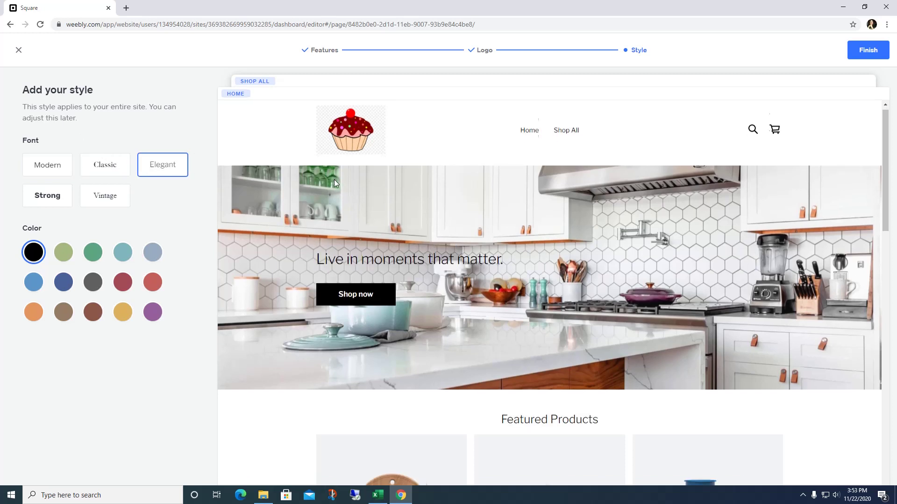
scroll(335, 179, "down", 2)
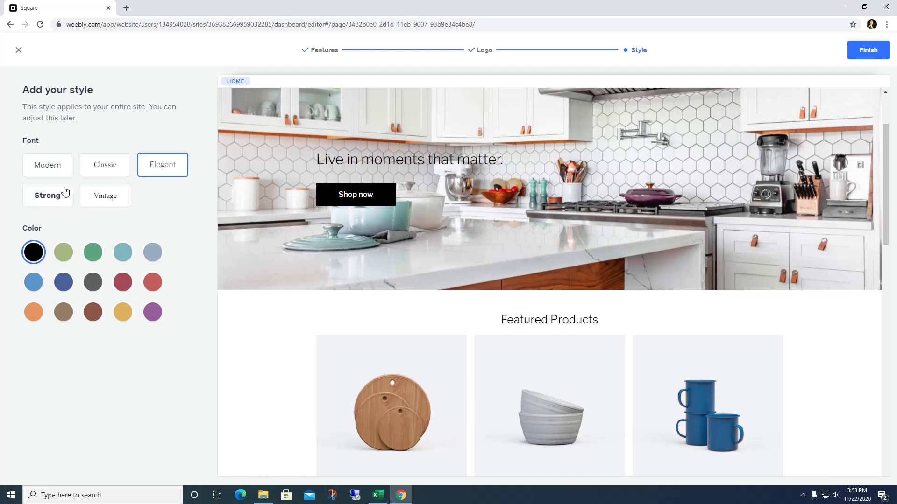
left_click(65, 192)
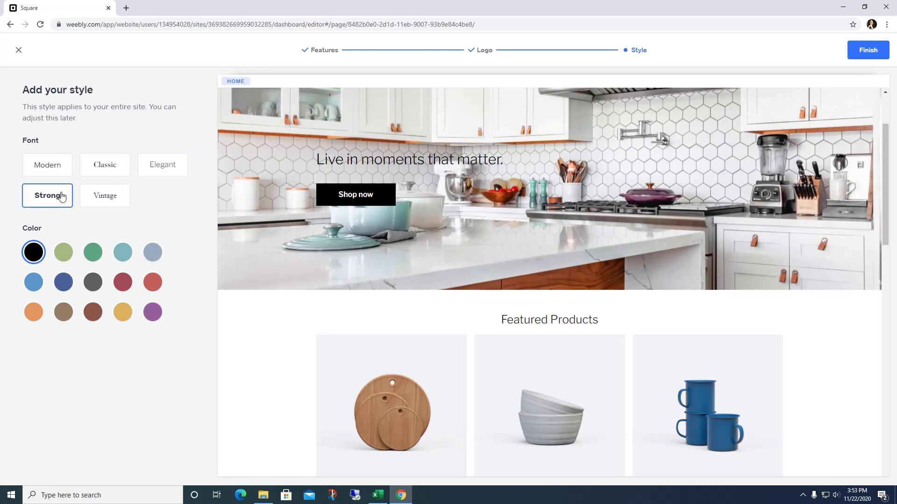
left_click(123, 204)
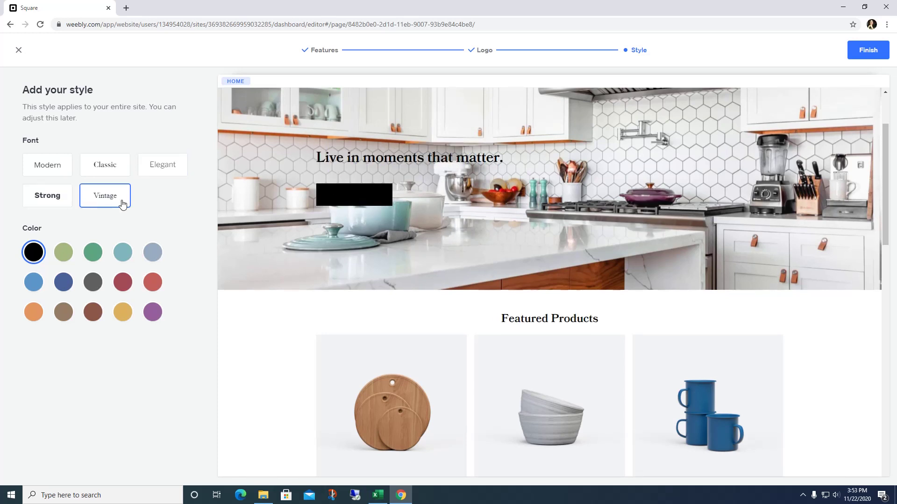
left_click(70, 172)
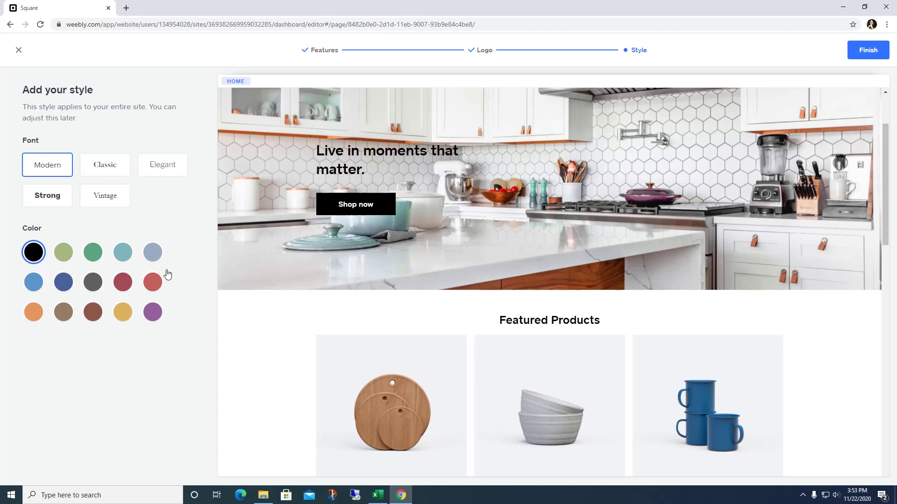
Step: Try purple as the site color and check it throughout the home page preview
left_click(155, 311)
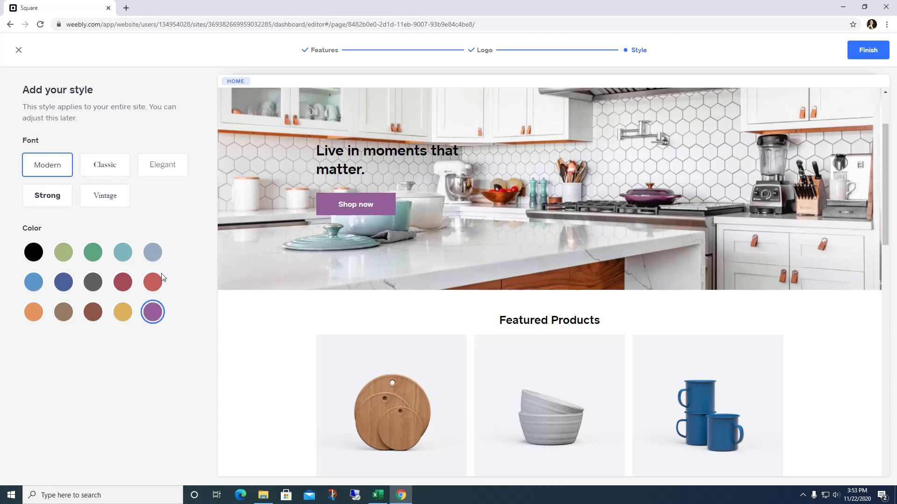
scroll(482, 350, "down", 15)
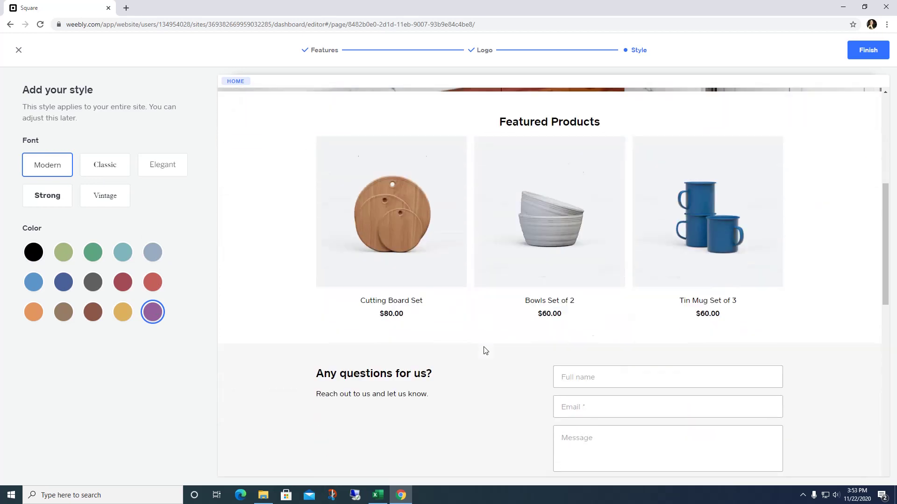
scroll(484, 351, "up", 15)
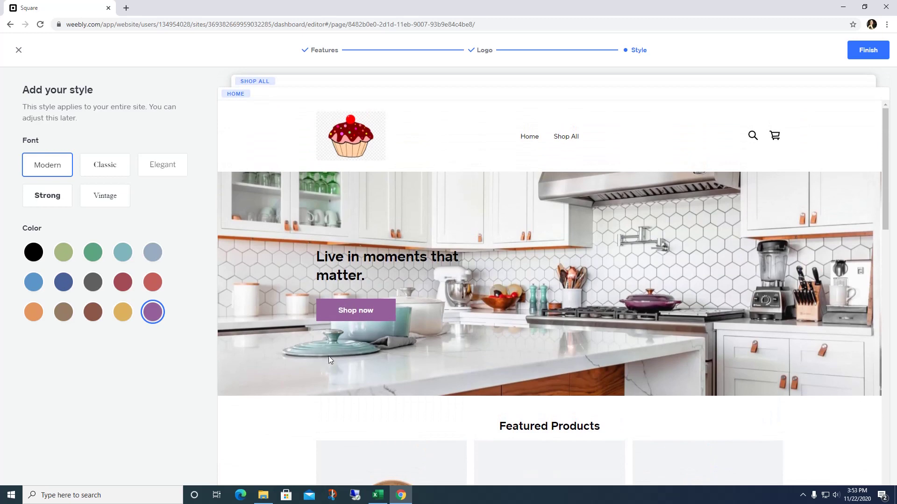
Step: Set the site color to dark red, review it on the home page preview and finish the style setup
left_click(123, 286)
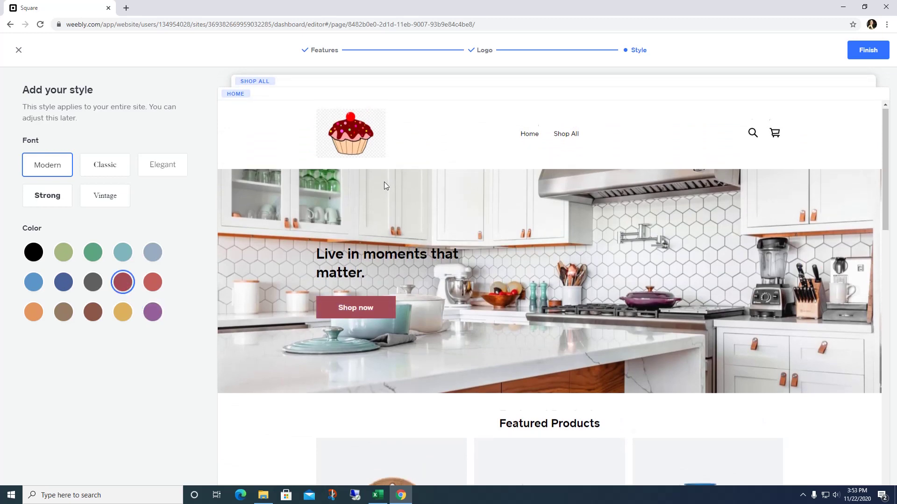
scroll(384, 182, "down", 5)
scroll(385, 183, "down", 10)
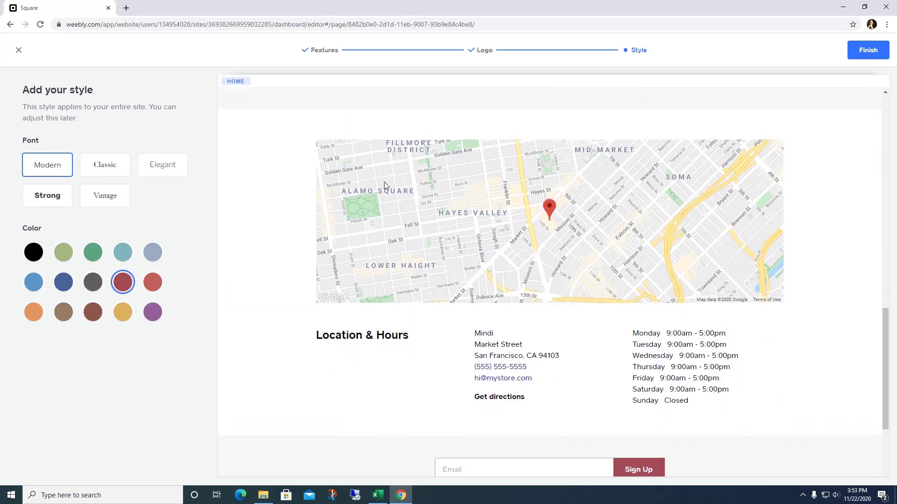
scroll(384, 185, "up", 6)
scroll(384, 186, "down", 5)
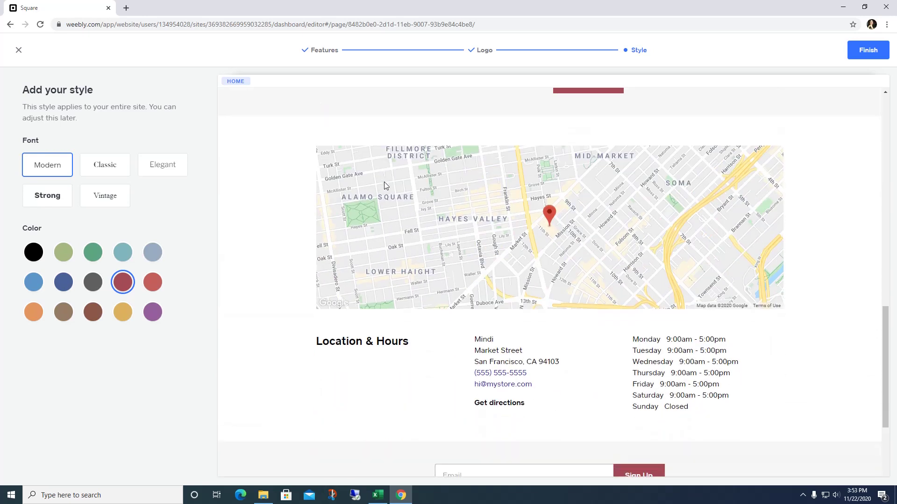
scroll(384, 183, "up", 8)
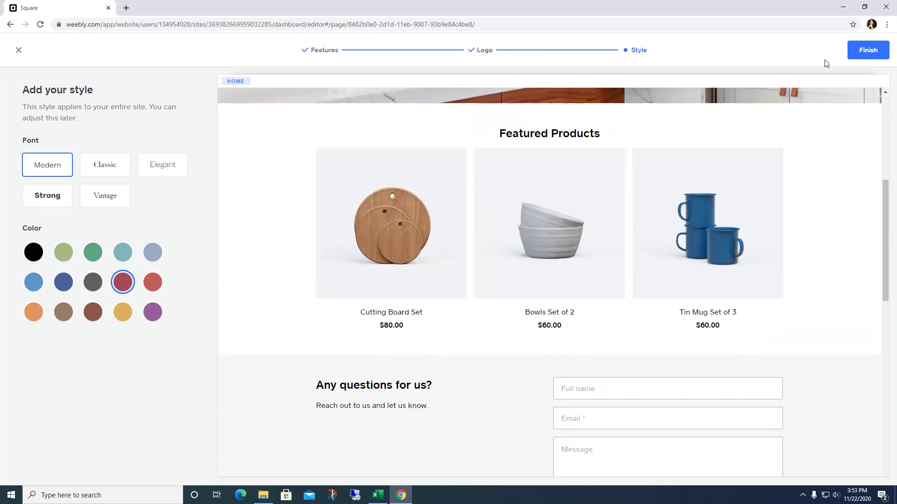
left_click(866, 50)
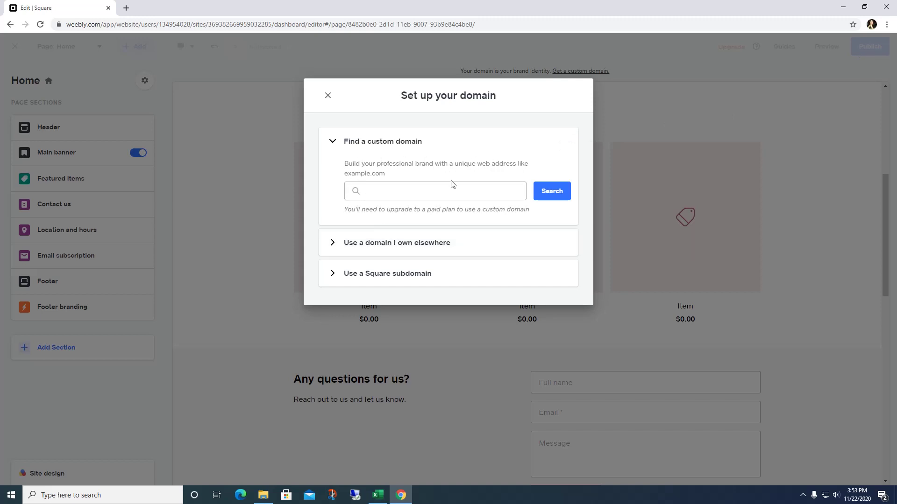
Step: Dismiss the domain setup and go through all four tips of the editor's introductory tour
left_click(327, 96)
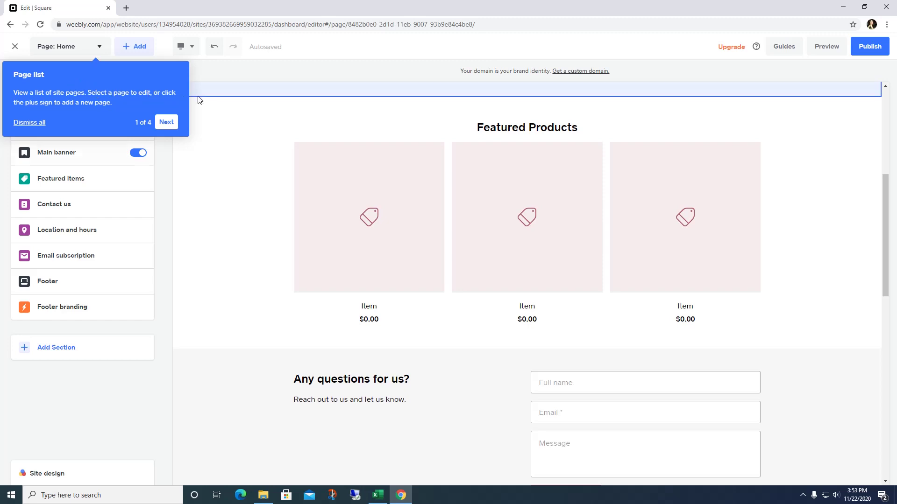
left_click(166, 122)
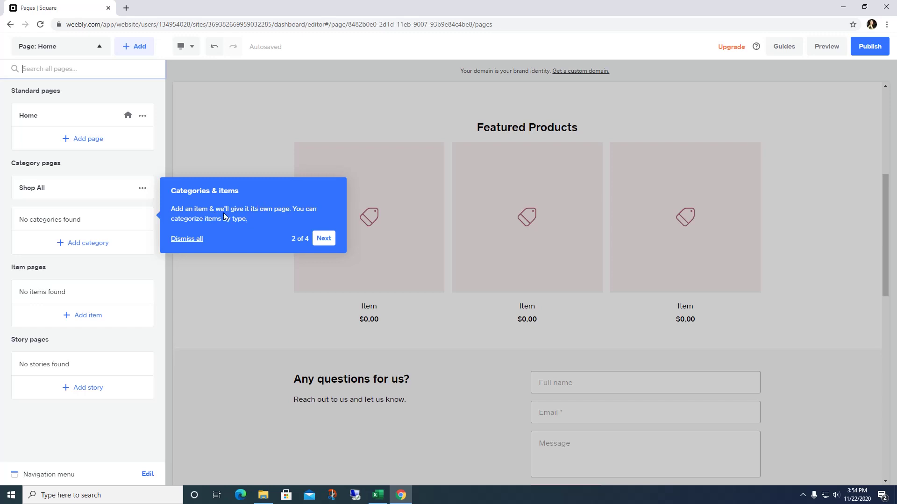
left_click(323, 239)
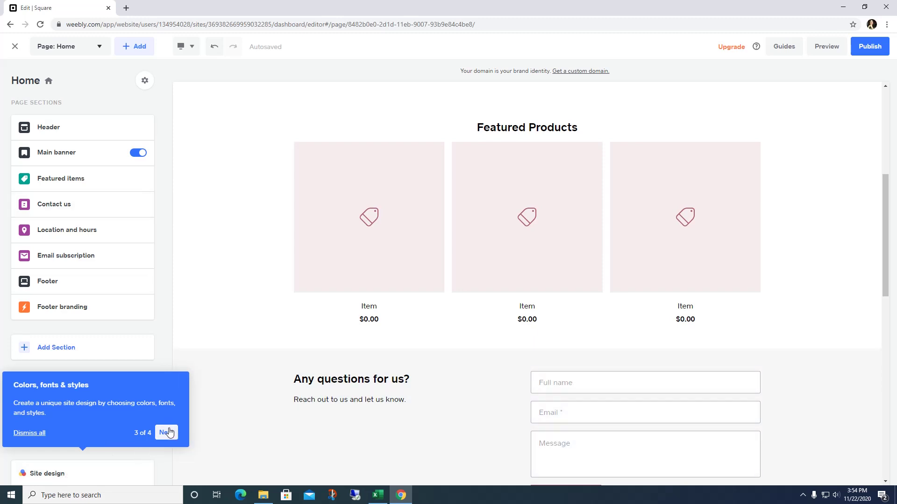
left_click(166, 433)
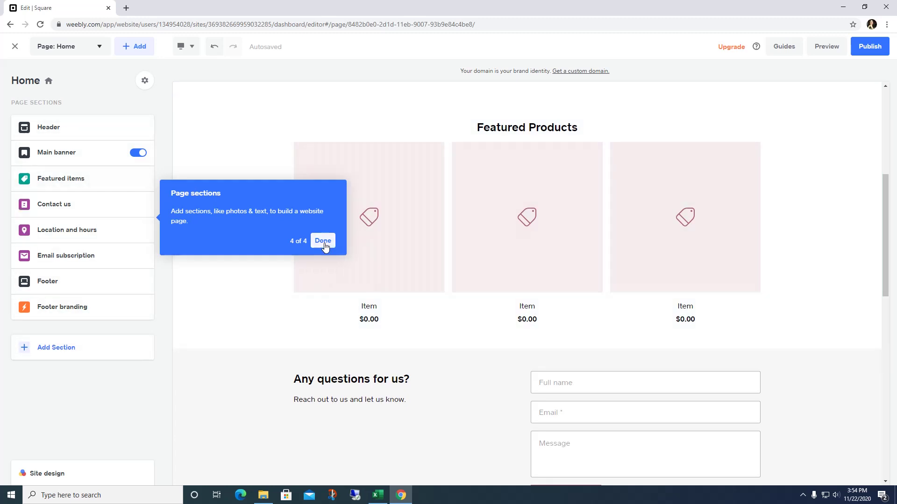
left_click(322, 241)
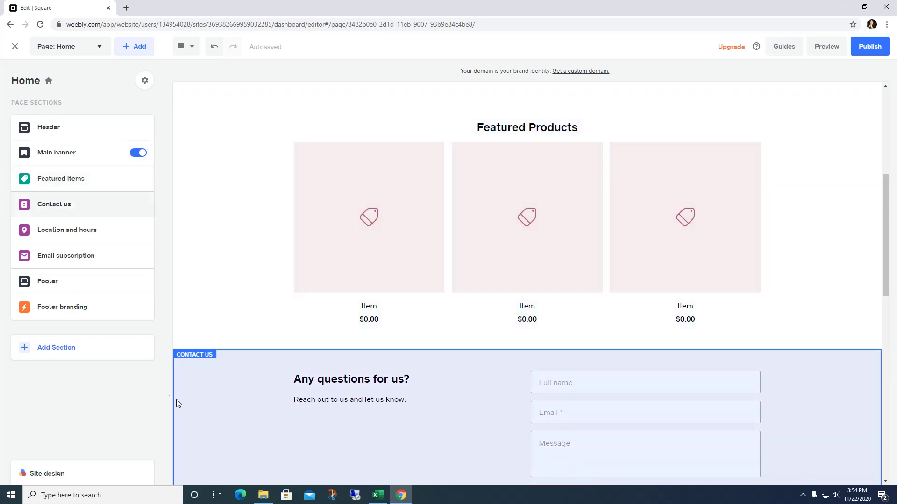
Step: Set the accent color in the site design to the light blue-gray e6eaee
left_click(44, 473)
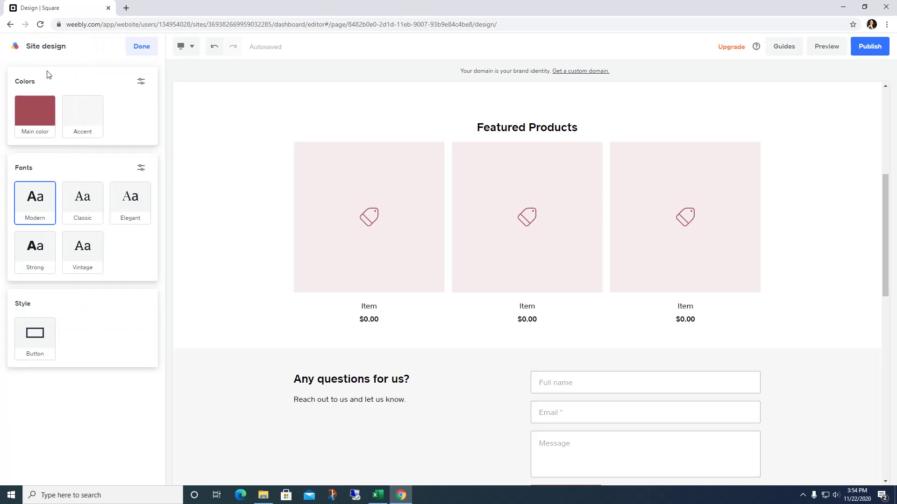
left_click(87, 122)
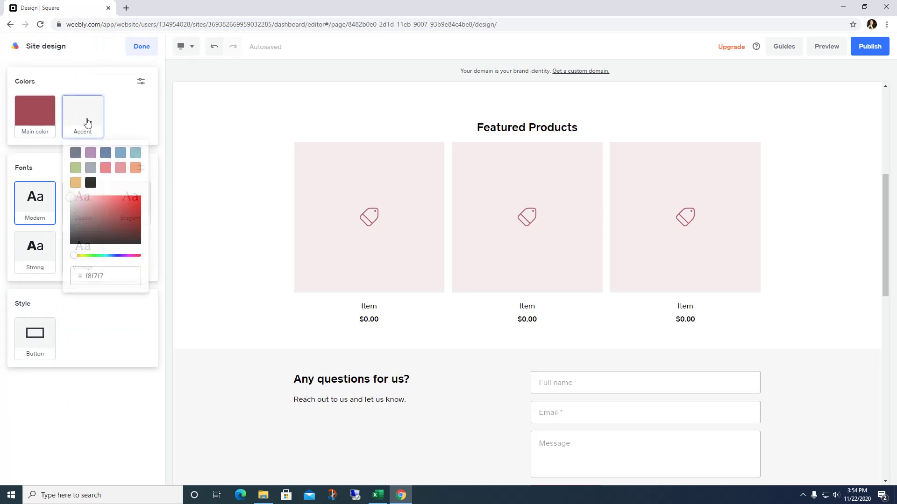
left_click(91, 168)
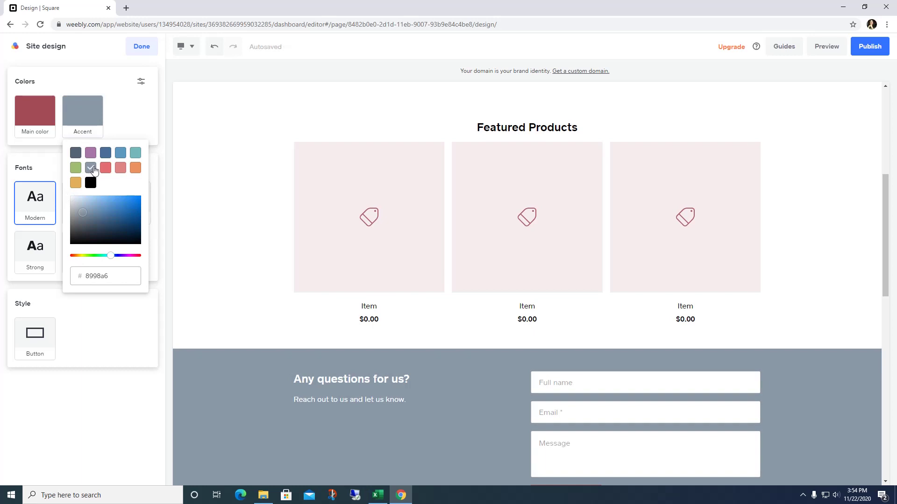
scroll(267, 427, "down", 4)
scroll(267, 427, "up", 3)
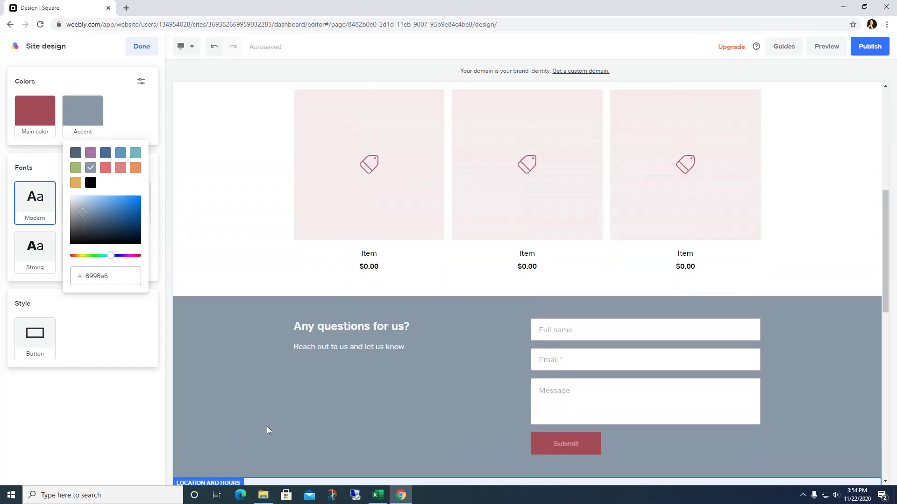
left_click(72, 199)
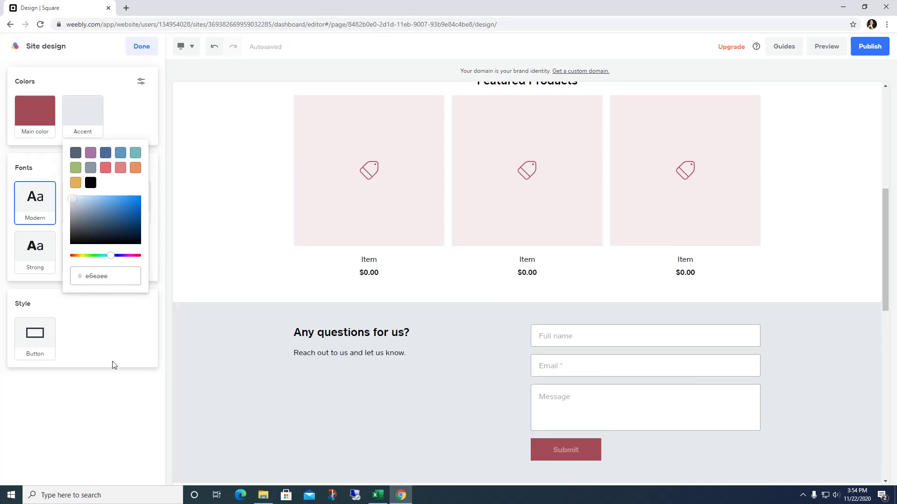
left_click(126, 389)
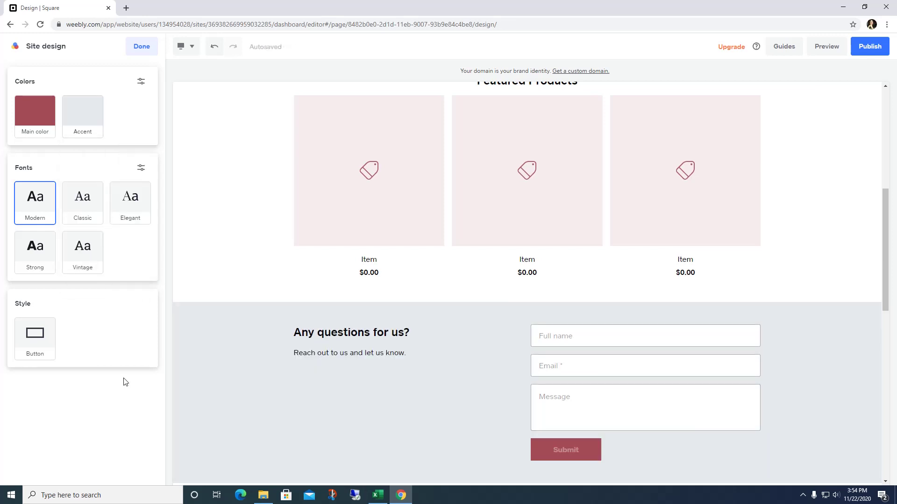
Step: Change the site's button style to the fully rounded shape and its fonts to Strong, completing the site design
left_click(43, 337)
left_click(42, 335)
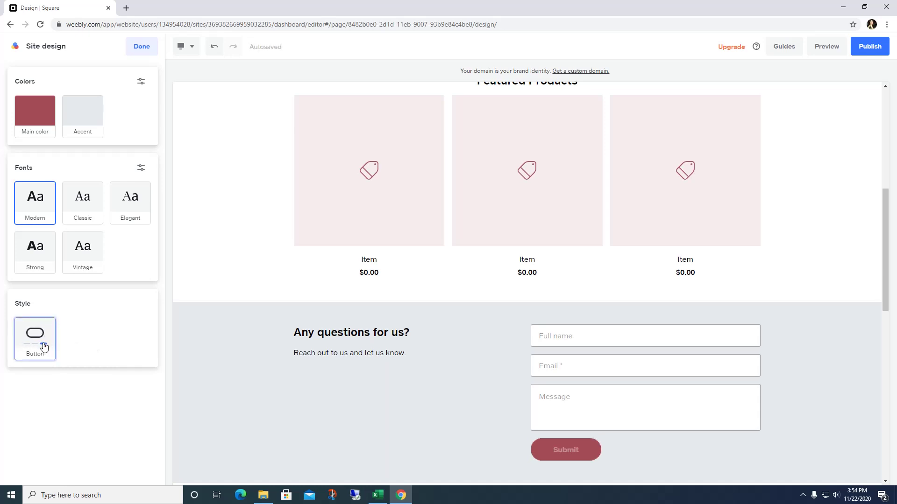
left_click(98, 202)
left_click(130, 207)
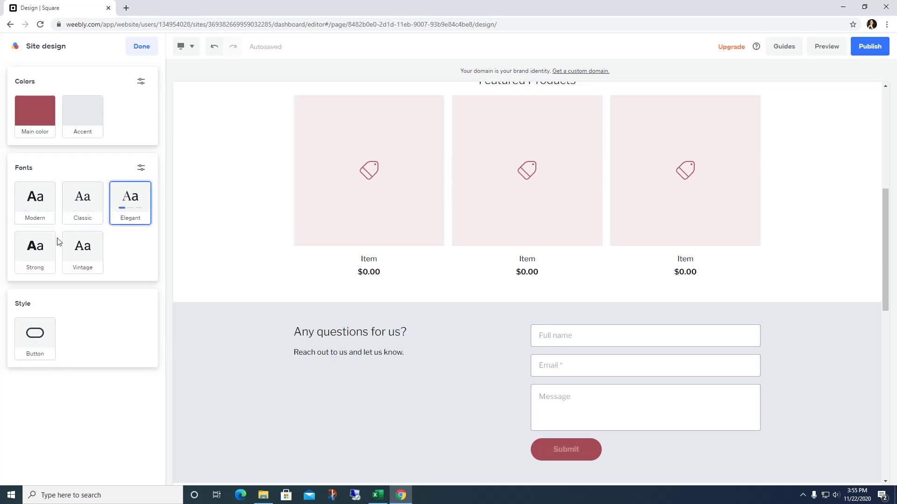
left_click(39, 267)
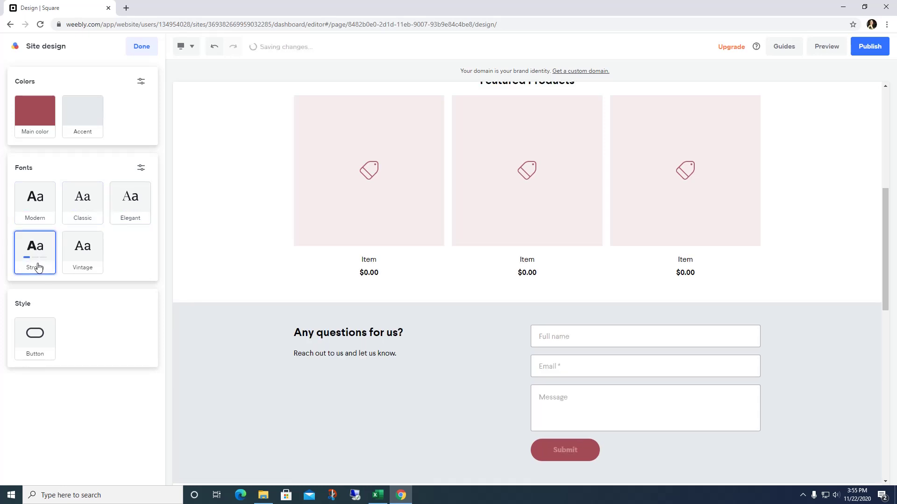
left_click(141, 48)
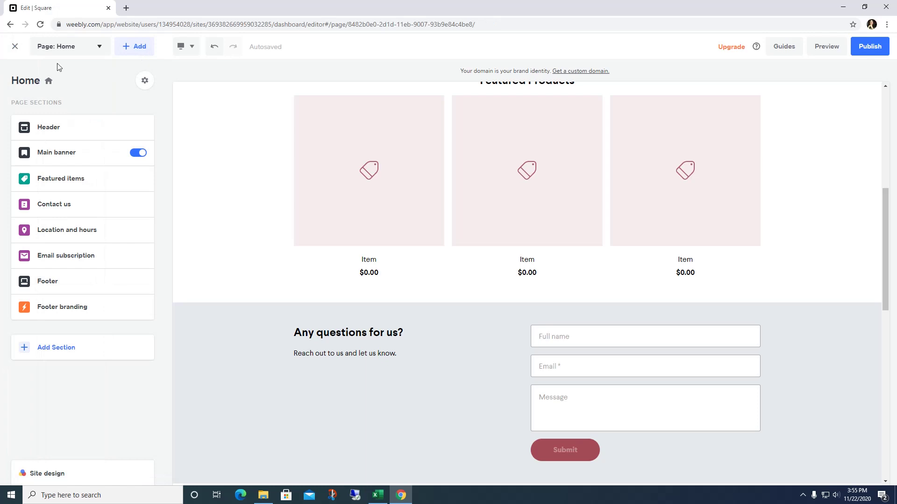
Step: Try showing a button in the page header, switch it off again and leave the header settings
left_click(38, 125)
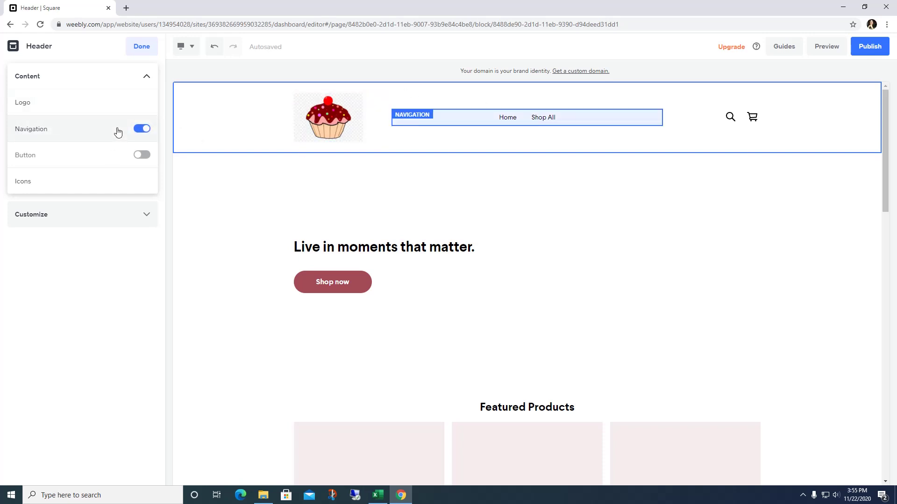
left_click(147, 156)
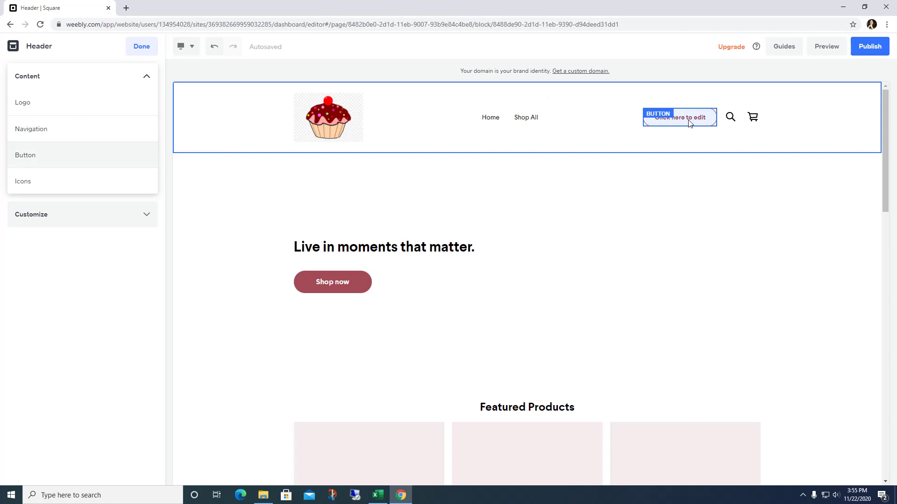
left_click(136, 157)
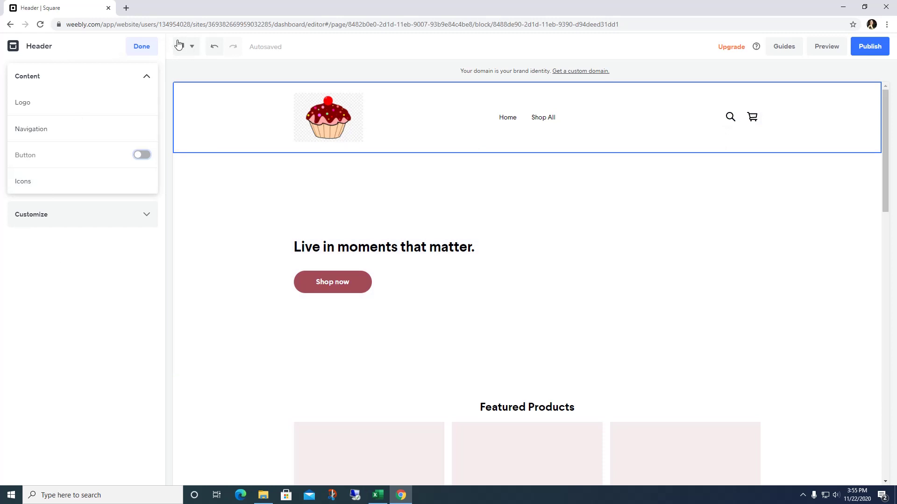
left_click(141, 47)
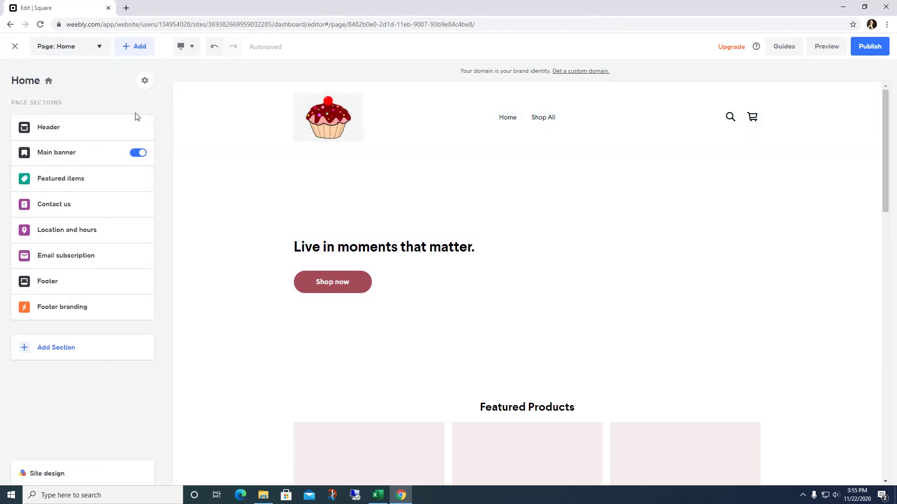
Step: Start creating an item for the home page's Featured Products section and add the image caupcake1 from the bakery folder to it
mouse_move(66, 191)
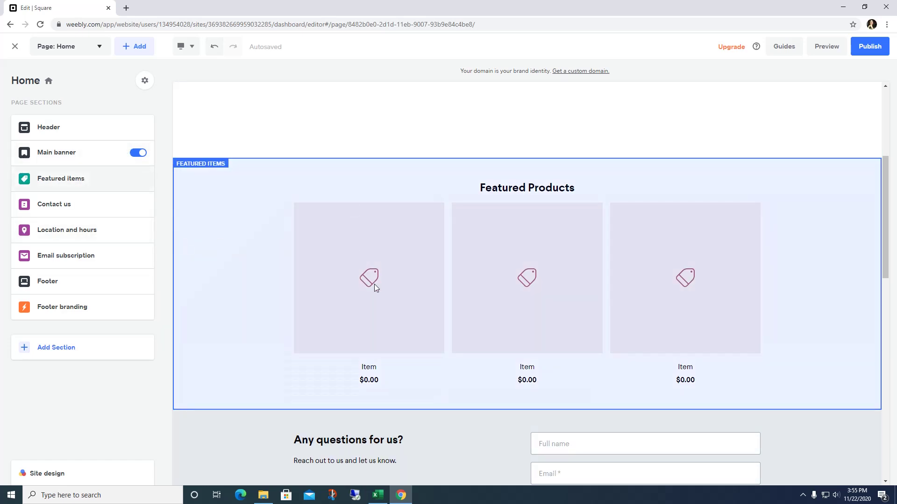
left_click(374, 284)
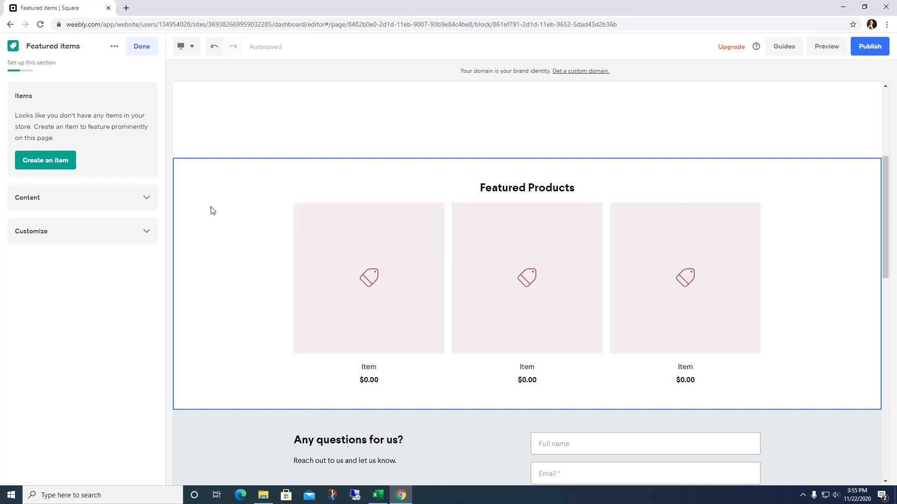
left_click(54, 167)
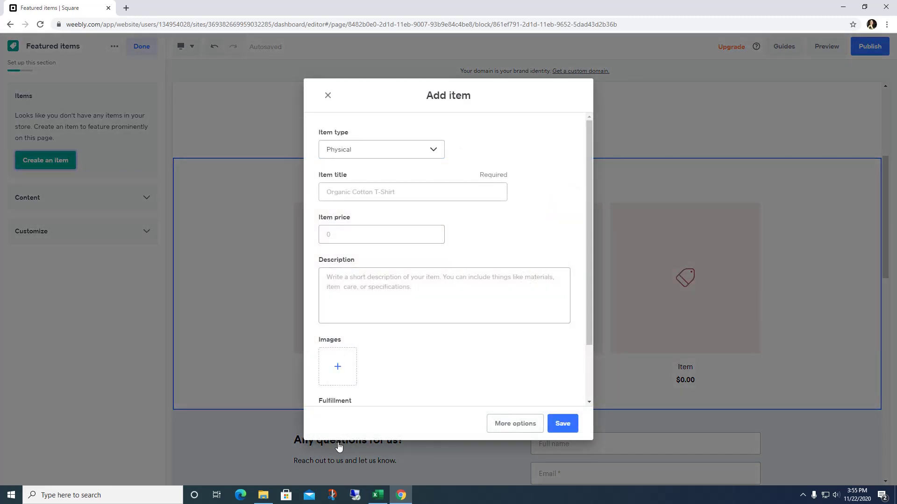
left_click(370, 191)
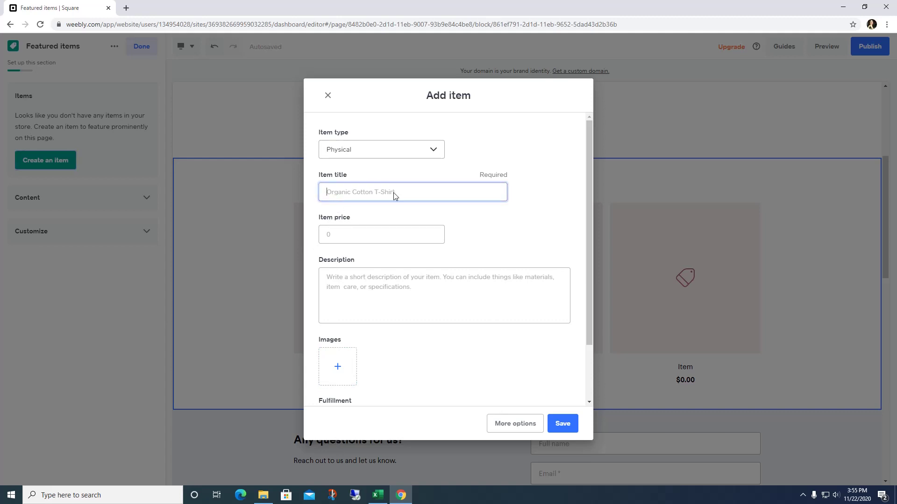
left_click(335, 366)
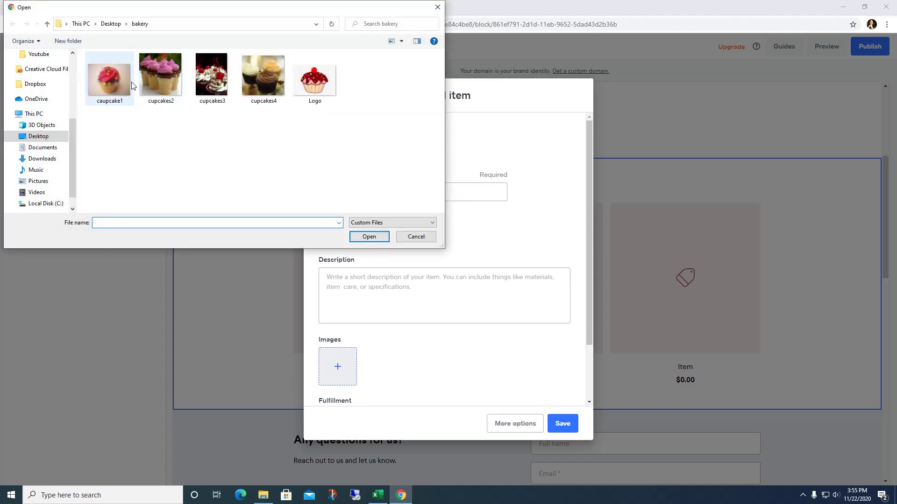
left_click(133, 86)
left_click(370, 237)
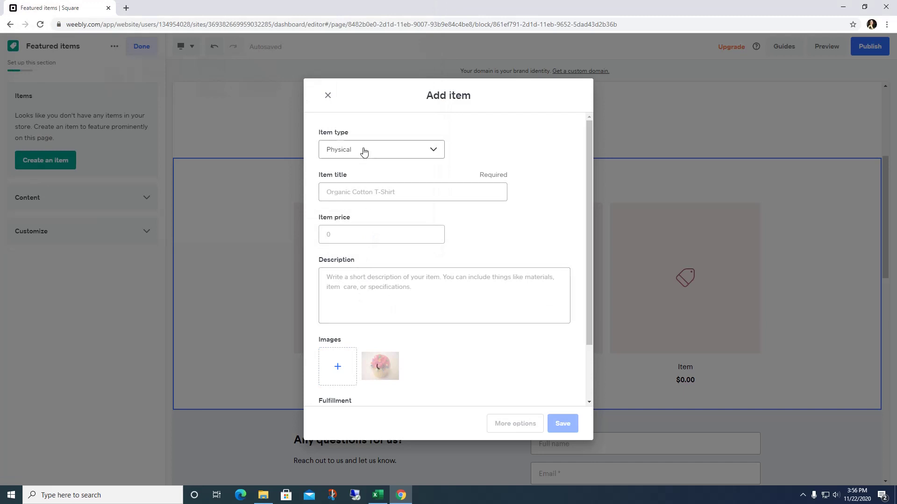
Step: Title the new item Pink Confetti Cupcake and set its price to 3.50
left_click(371, 198)
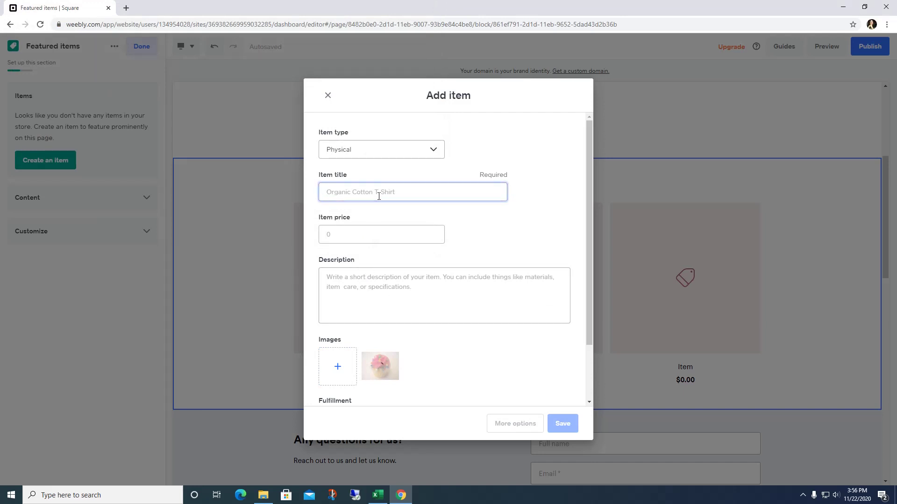
type("Pink Con")
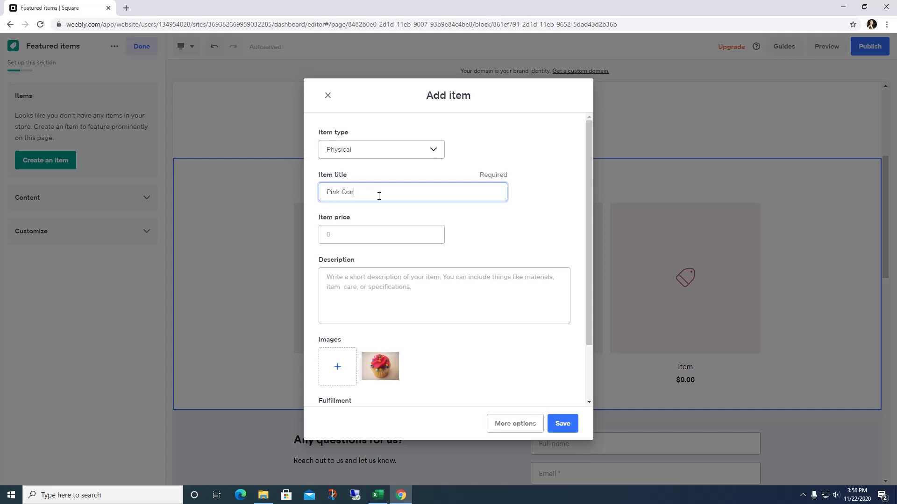
type("fetti Cupcake")
left_click(332, 234)
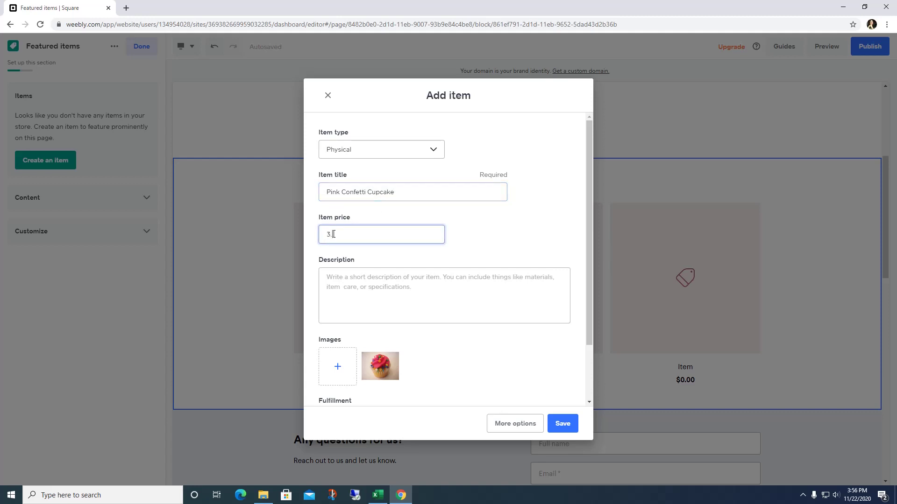
Step: Describe the Pink Confetti Cupcake as "vanilla cupcake with pink frosting" and save the item
left_click(376, 278)
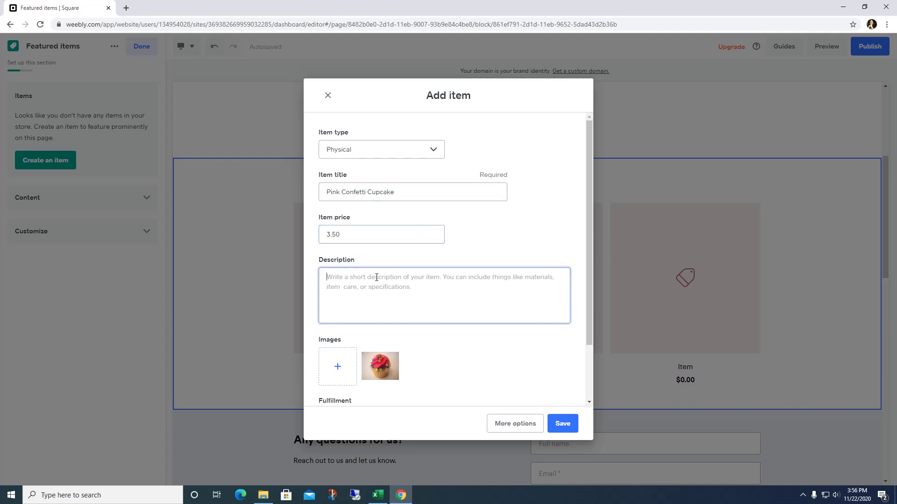
type("va")
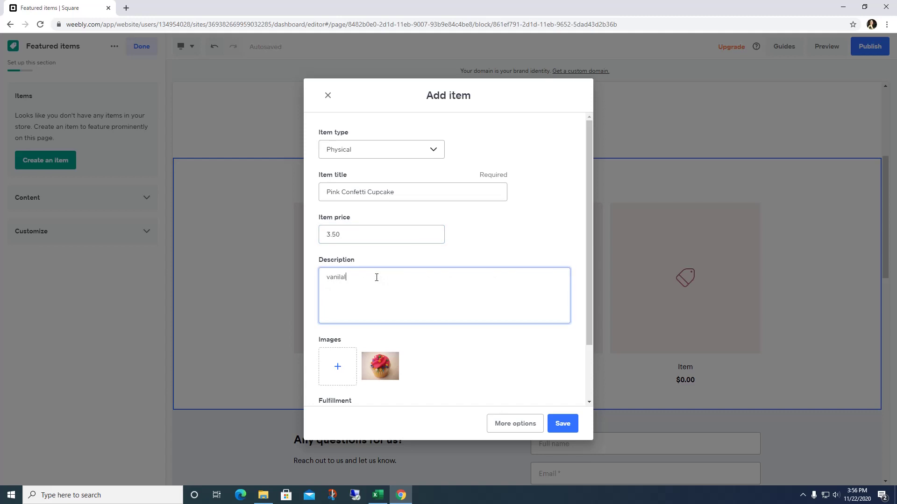
type("nilla cupcake with pink fron")
key("BackSpace")
type("sting")
left_click(560, 425)
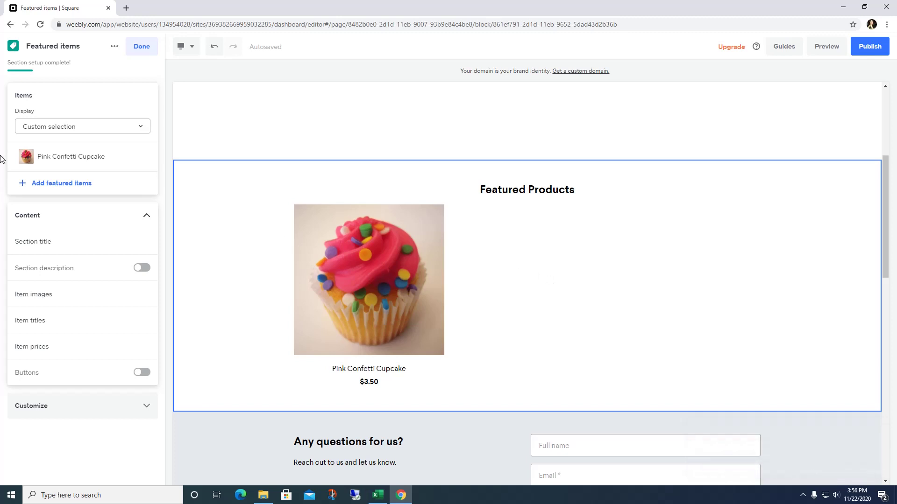
Step: Start a second item from the featured items selection and add the image cupcakes2 to it
left_click(30, 184)
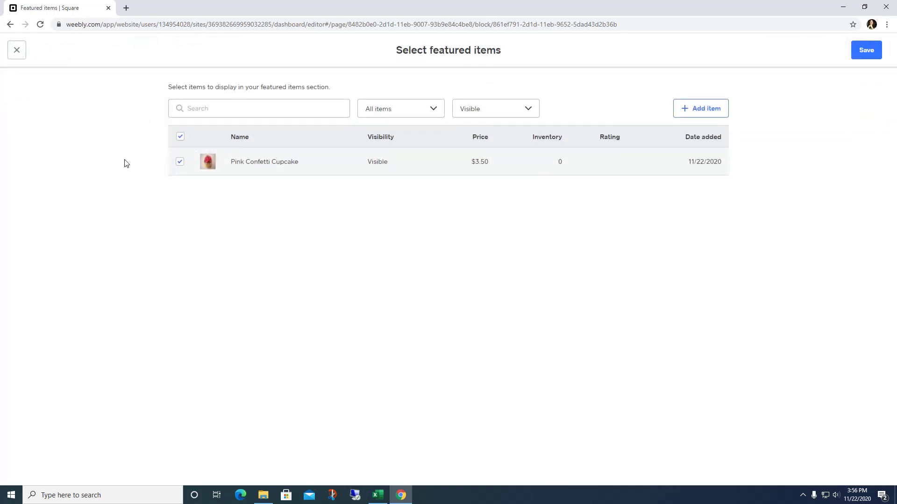
left_click(685, 111)
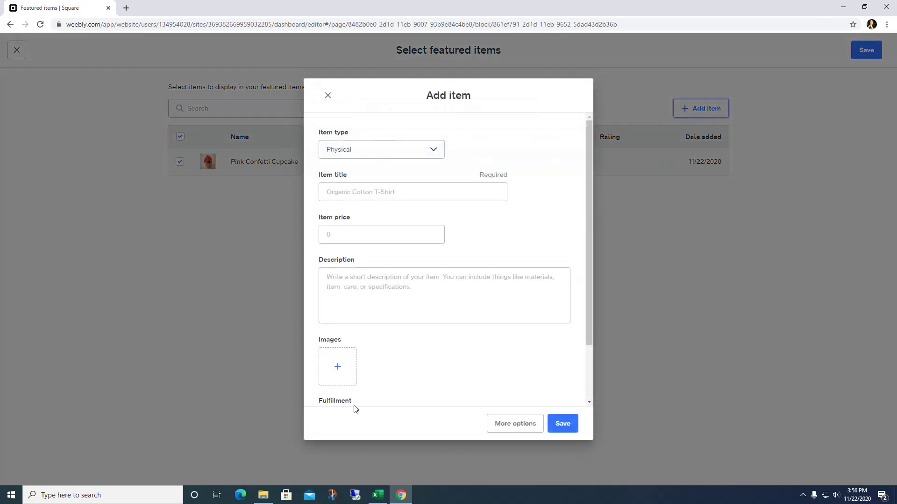
left_click(338, 376)
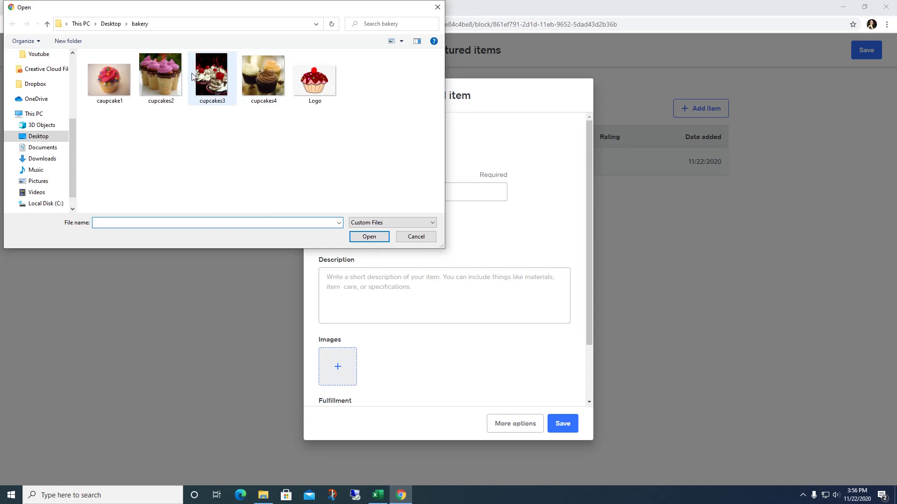
left_click(168, 80)
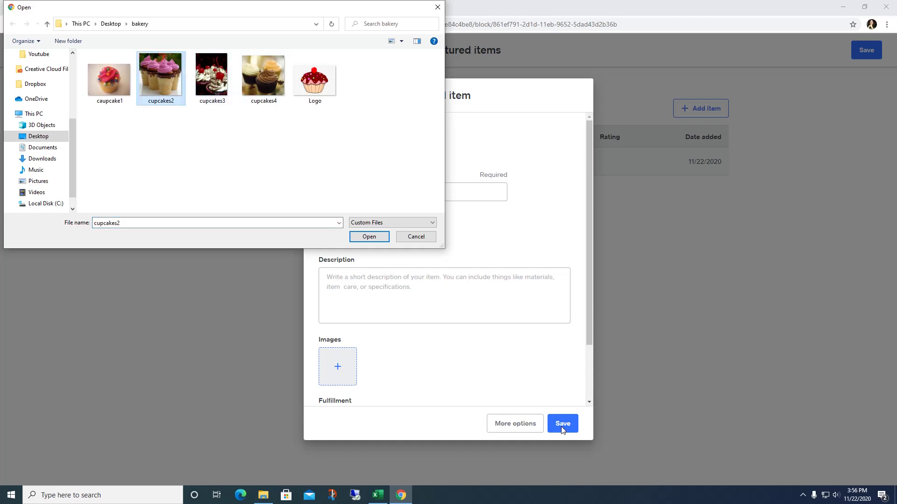
left_click(359, 236)
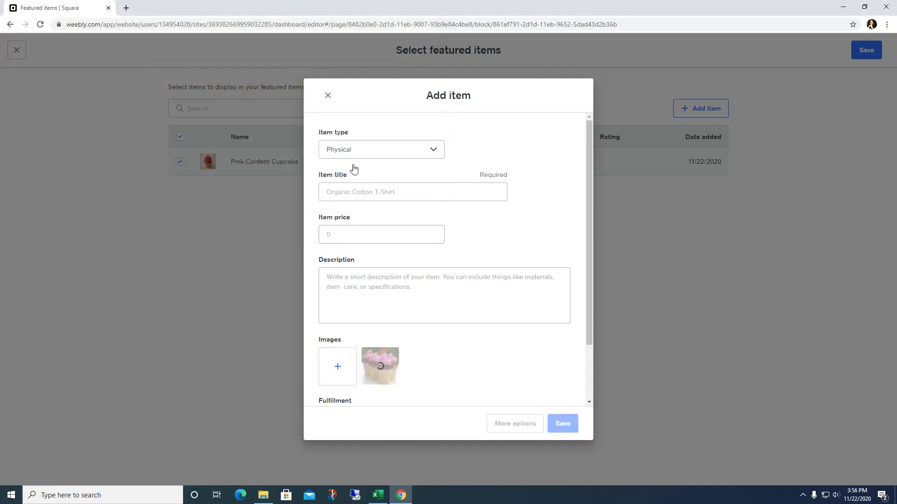
Step: Title the second item Chocolate Cupcake and set its price to 3.50
left_click(368, 191)
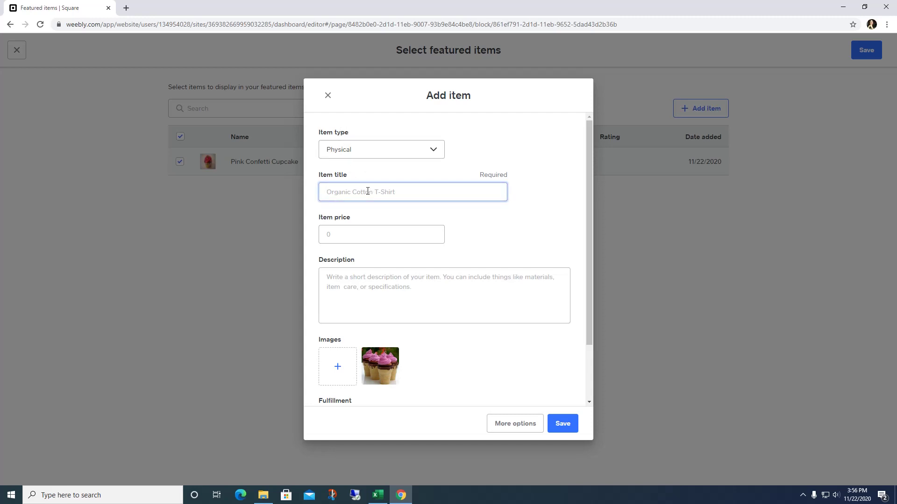
type("Chocolate Cupcake")
key("Tab")
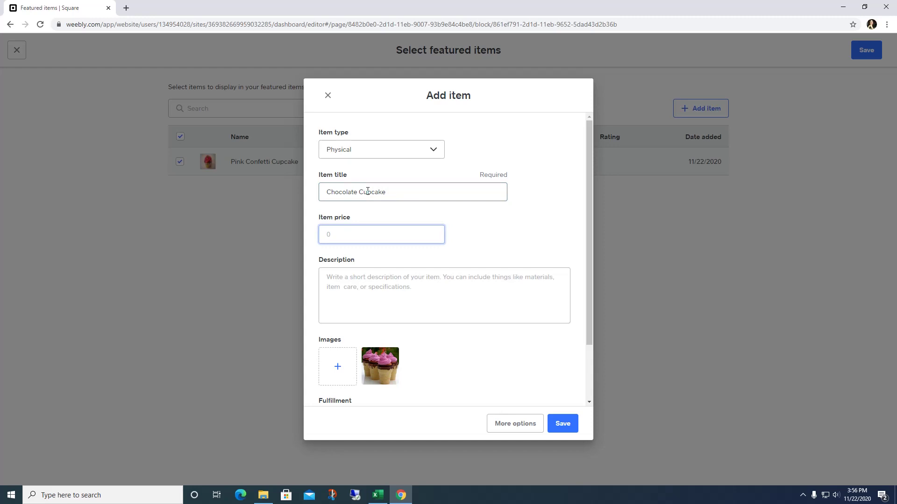
type("3.50")
Step: Describe the Chocolate Cupcake as "Chocolate cupcake with pink frosting" and save the item
key("Tab")
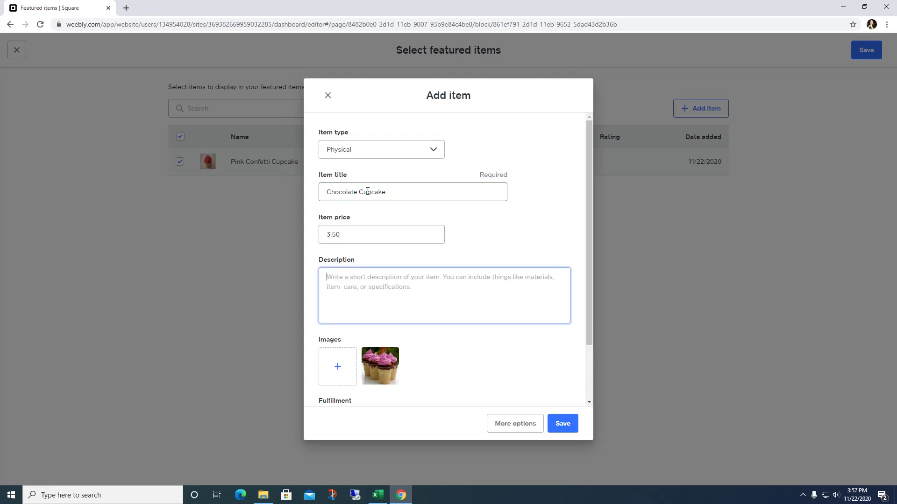
type("Chocolate cupa")
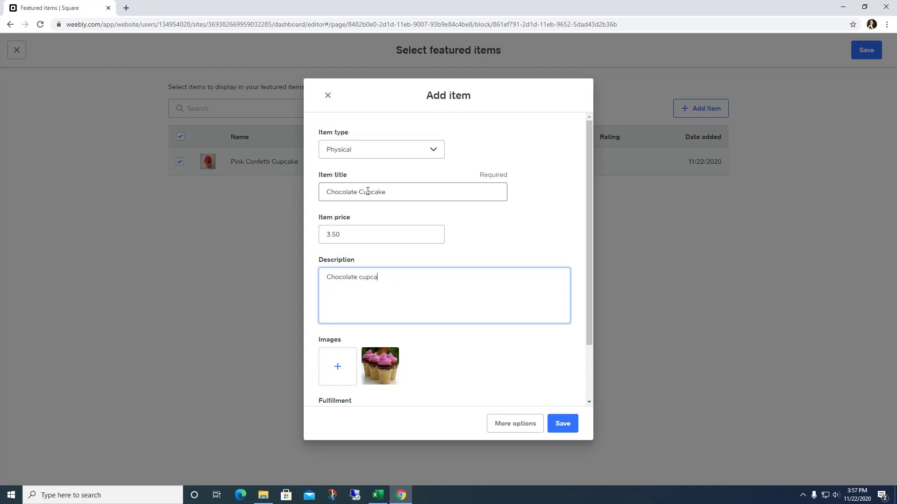
type("ake with pink frosting")
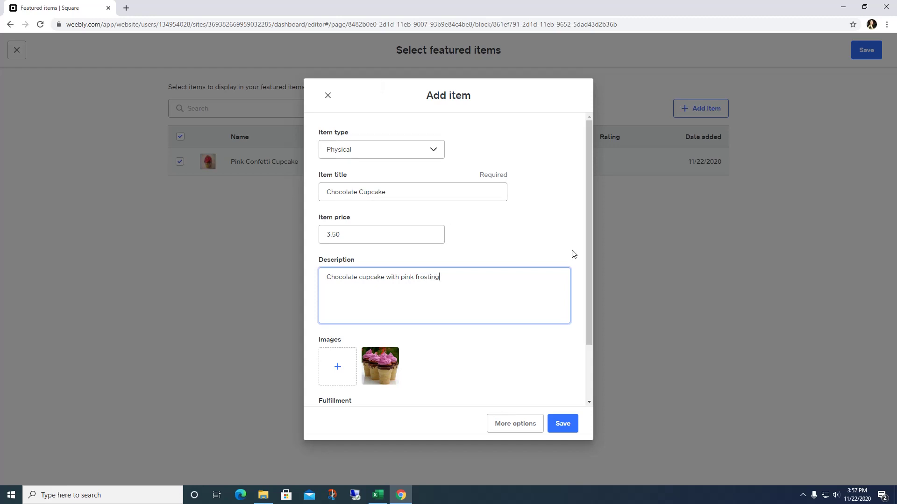
left_click(562, 424)
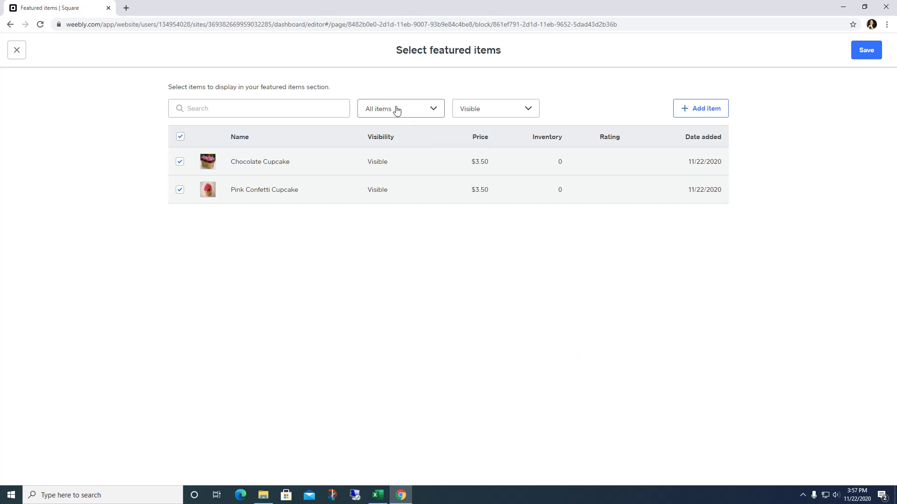
Step: Start a third item in the featured items selection and add the image cupcakes3 to it
left_click(701, 109)
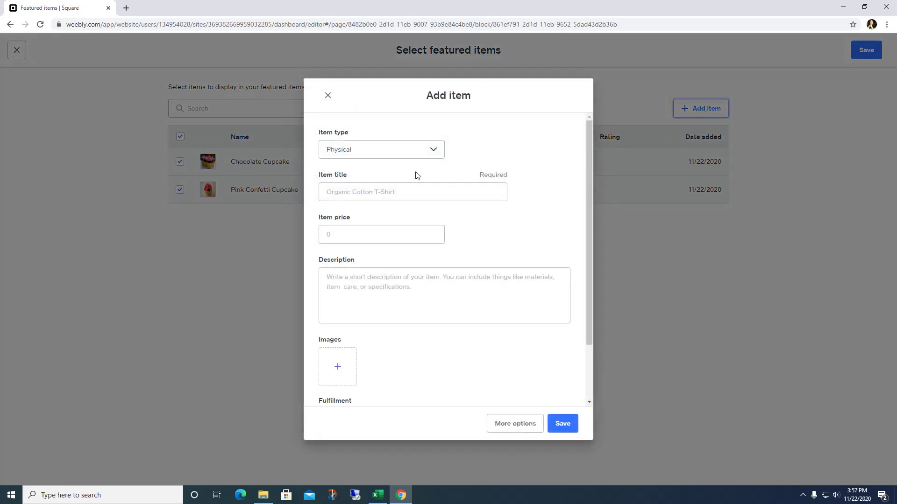
left_click(341, 363)
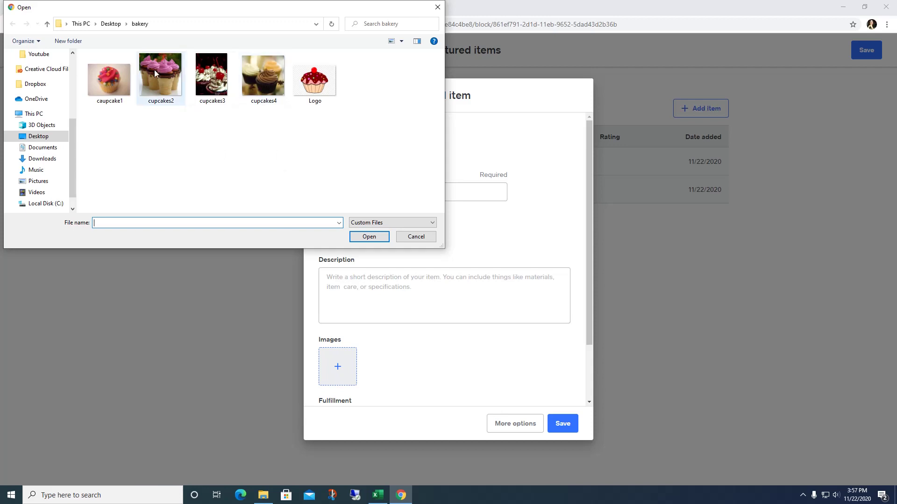
left_click(198, 79)
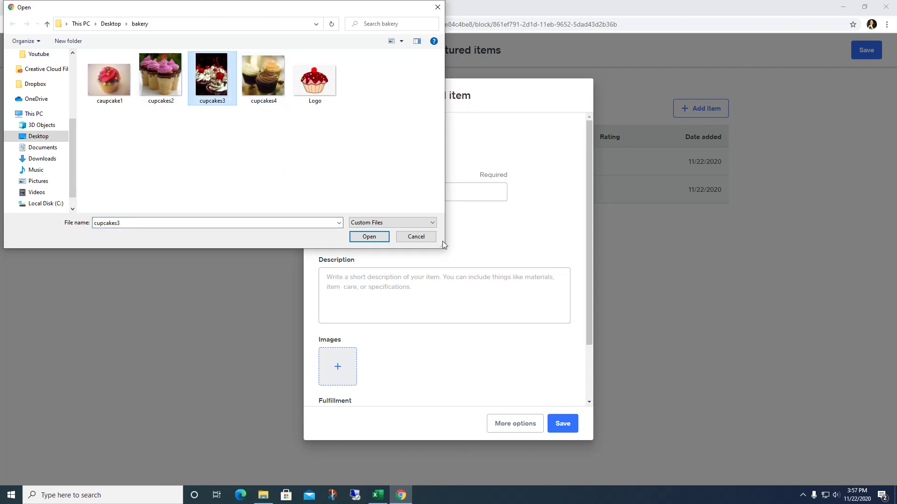
left_click(369, 238)
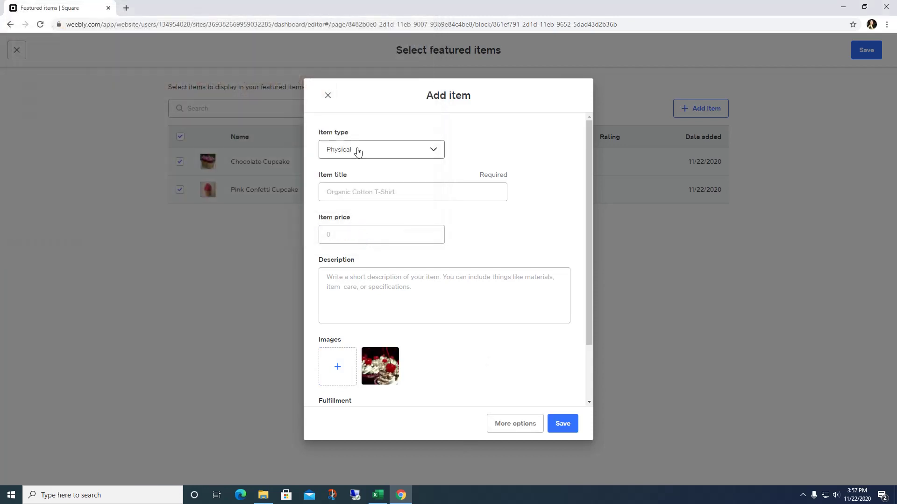
Step: Title the third item Chocolate Sundae Cupcake and set its price to 4.00
left_click(412, 195)
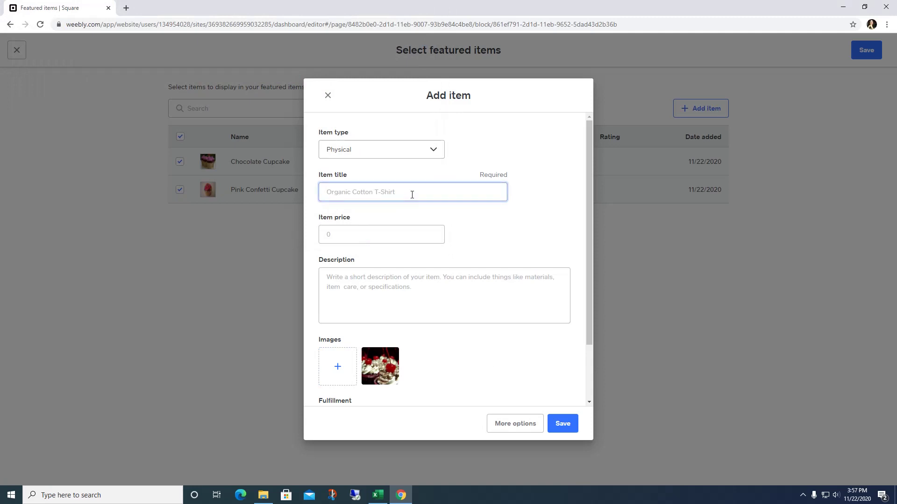
type("C")
type("hock")
type("late Su")
type("ndae Cupcake")
left_click(388, 234)
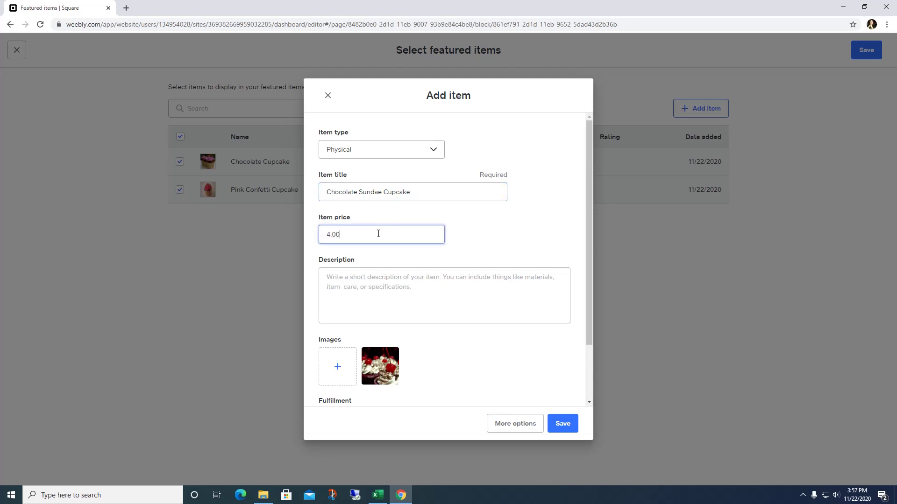
Step: Describe the Chocolate Sundae Cupcake as "Chocolate sundae cupcake with cherry on top" and save the item
left_click(380, 272)
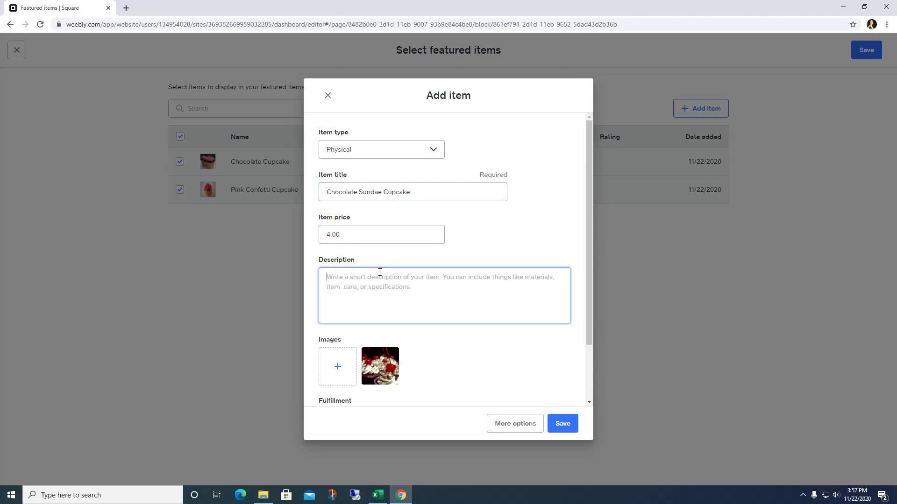
type("Chocola")
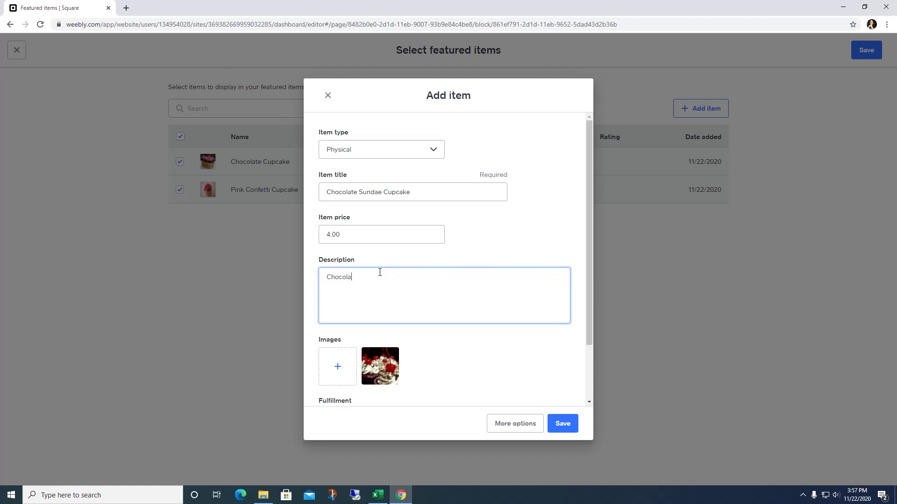
type("te sundae cupcake with cherry on top")
left_click(556, 429)
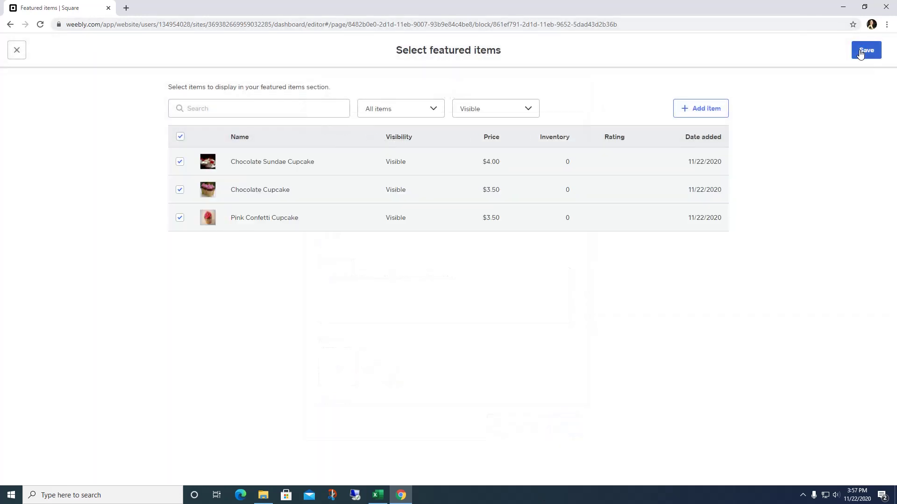
Step: Save the selection of all three cupcakes as featured items and look over the home page from the header to the contact form
left_click(866, 50)
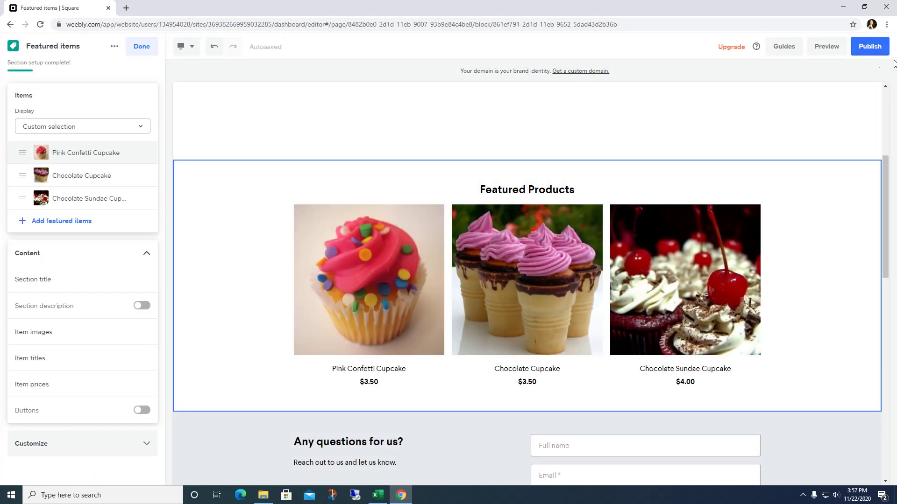
scroll(673, 111, "up", 5)
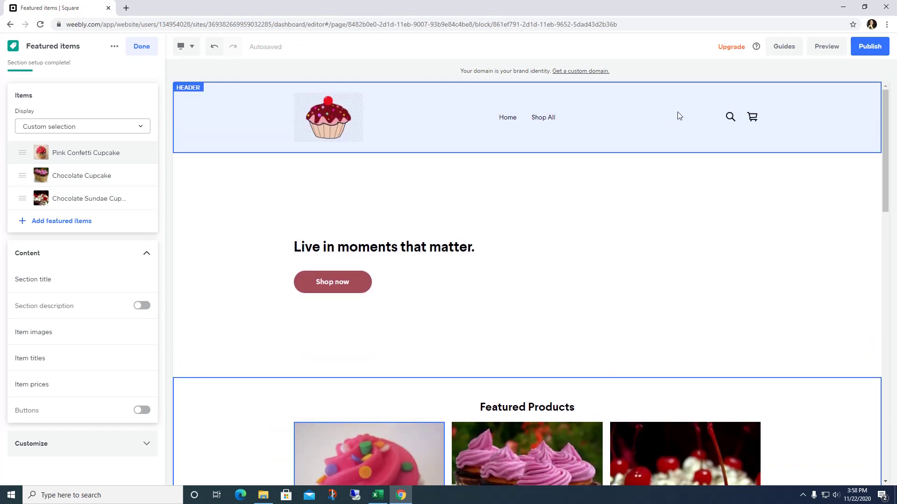
scroll(677, 111, "down", 9)
scroll(678, 105, "down", 1)
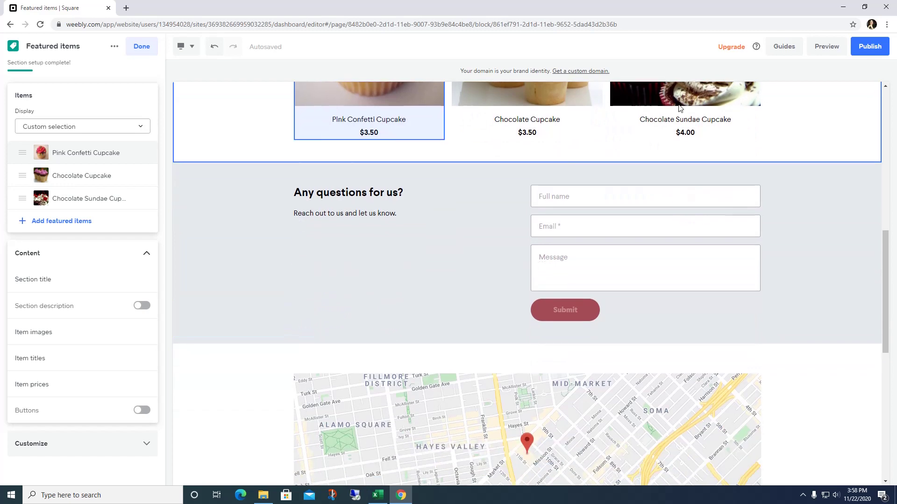
Step: Open the Location and hours section, check the page for adding or editing location details, and return to the site editor
scroll(453, 234, "down", 5)
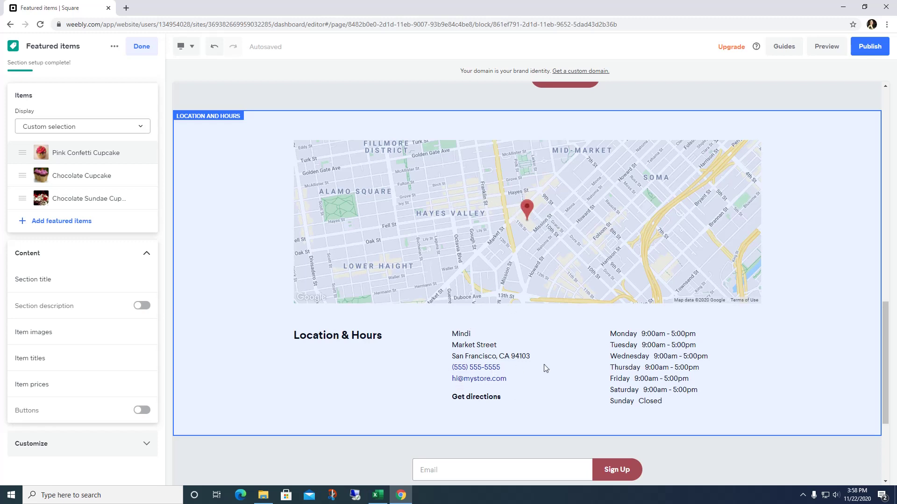
left_click(532, 277)
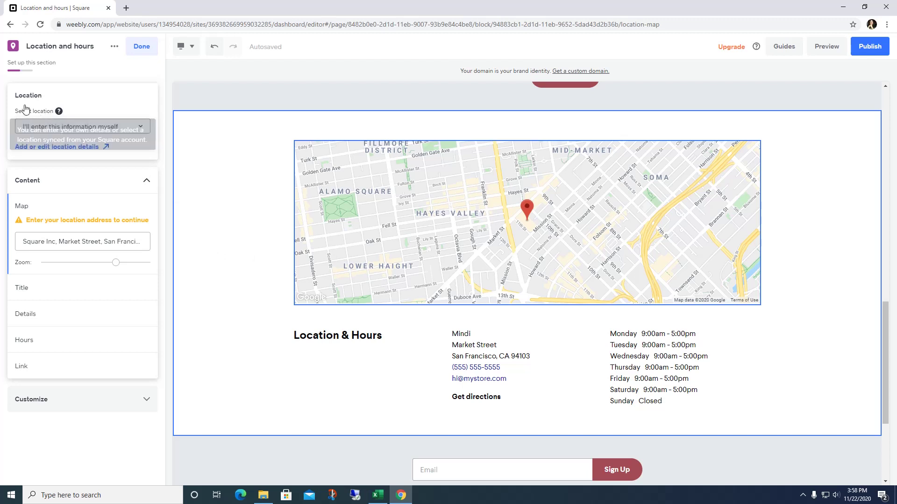
mouse_move(58, 112)
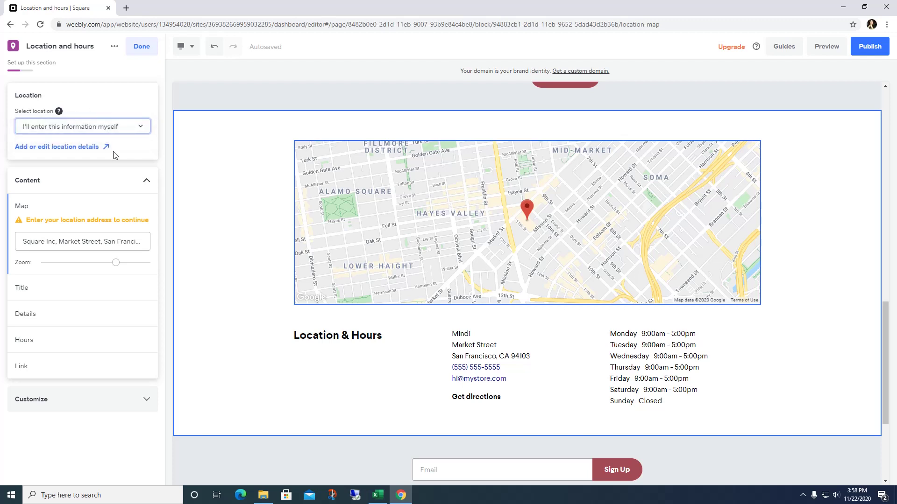
left_click(83, 148)
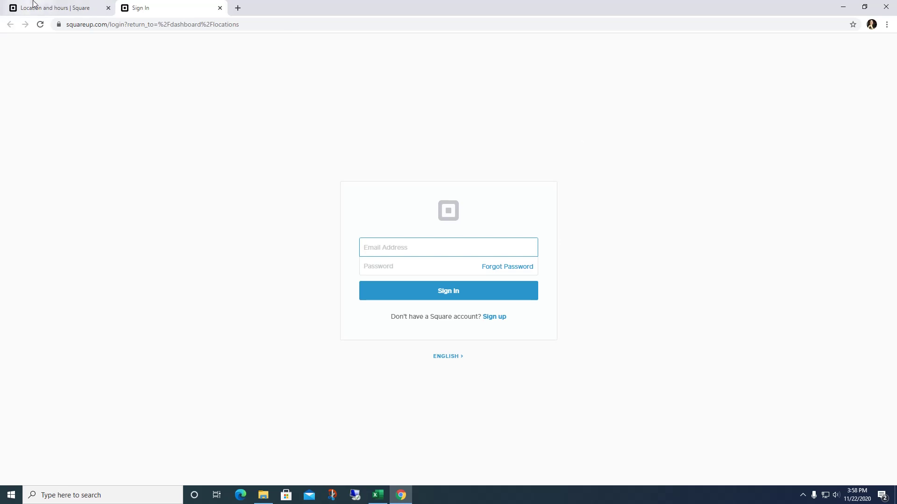
left_click(52, 11)
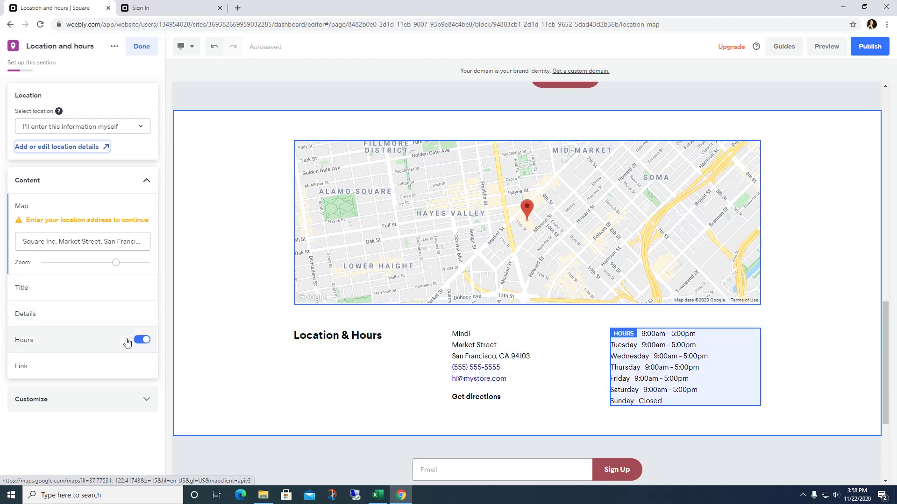
Step: Set the store hours to close at 1:00pm on Monday, run 10:00am to 2:00pm on Tuesday, and close at 2:00pm on Wednesday
left_click(127, 342)
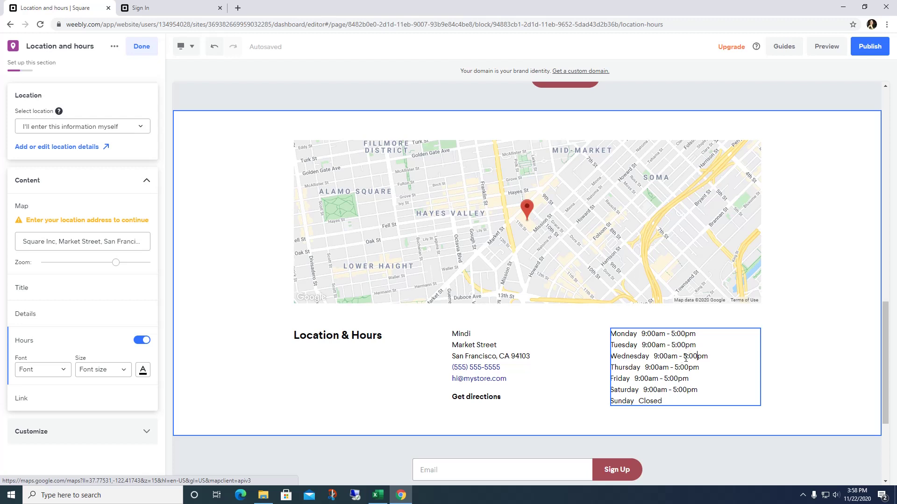
type("2")
type("2")
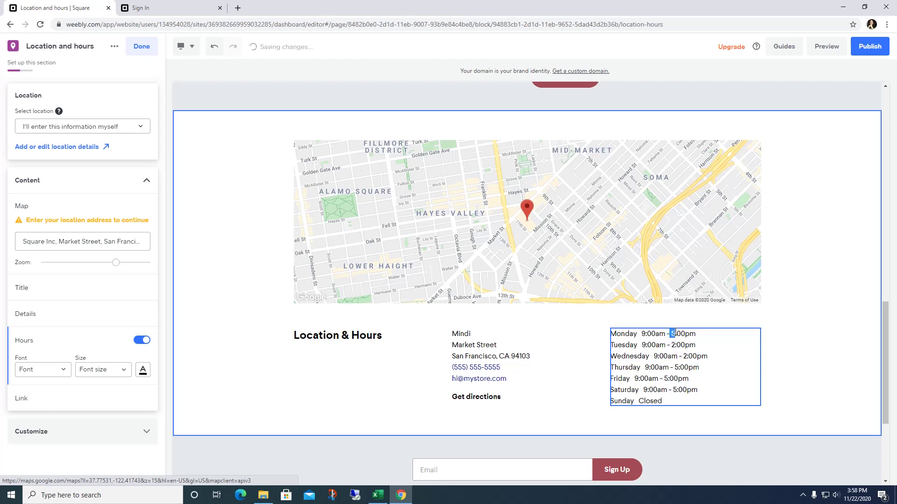
type("1")
left_click_drag(641, 343, 646, 344)
type("10")
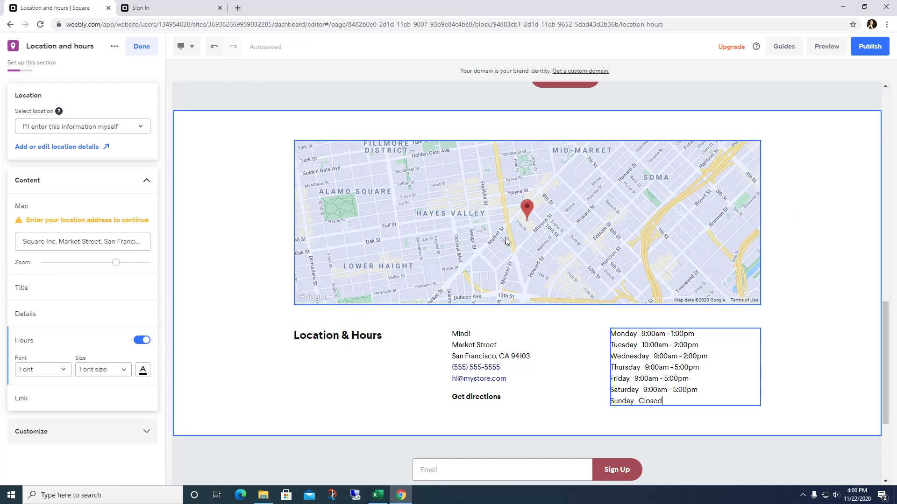
Step: Open the contact details block of the location section and look over the page down to the footer
left_click(519, 359)
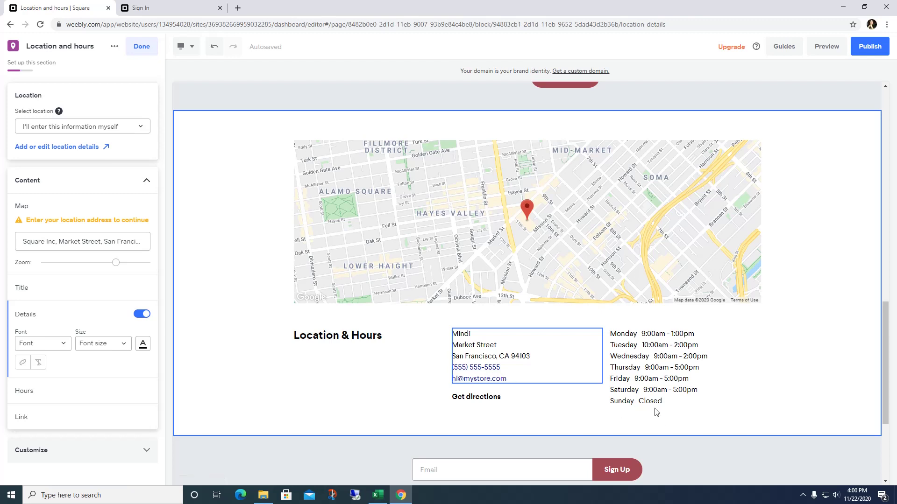
scroll(654, 410, "down", 4)
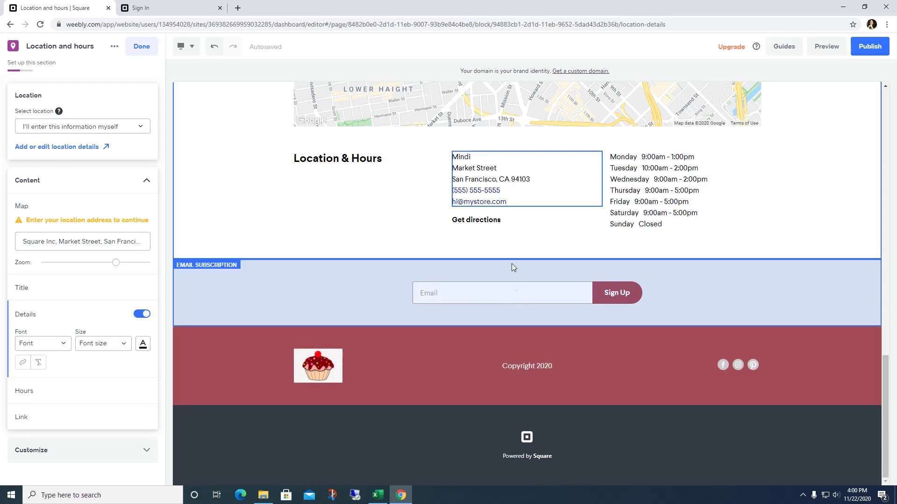
scroll(502, 266, "up", 4)
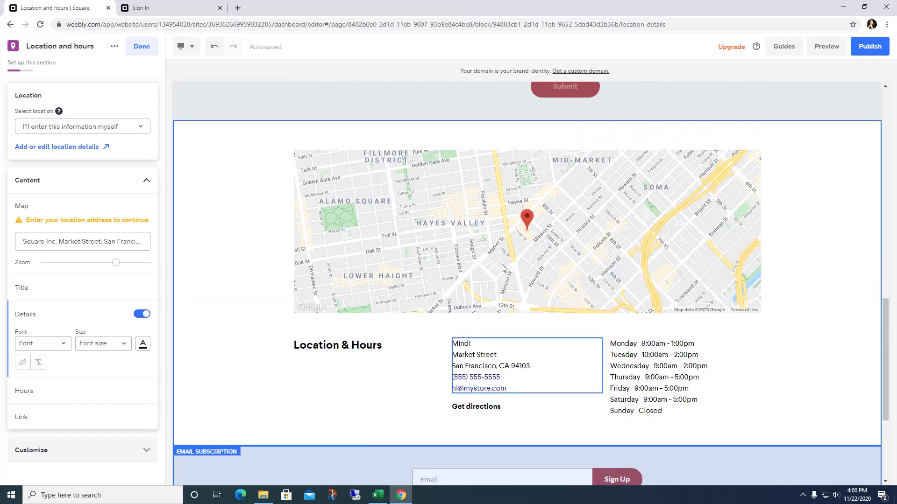
scroll(501, 265, "up", 2)
scroll(498, 268, "down", 6)
scroll(494, 267, "up", 3)
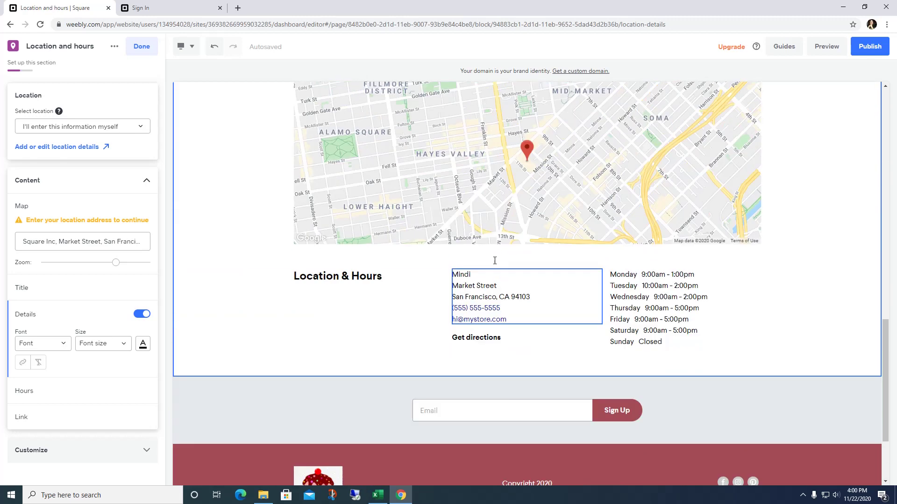
Step: Change the main banner headline to "Live in sweet moments forever!" and finish editing the banner section
scroll(494, 262, "up", 15)
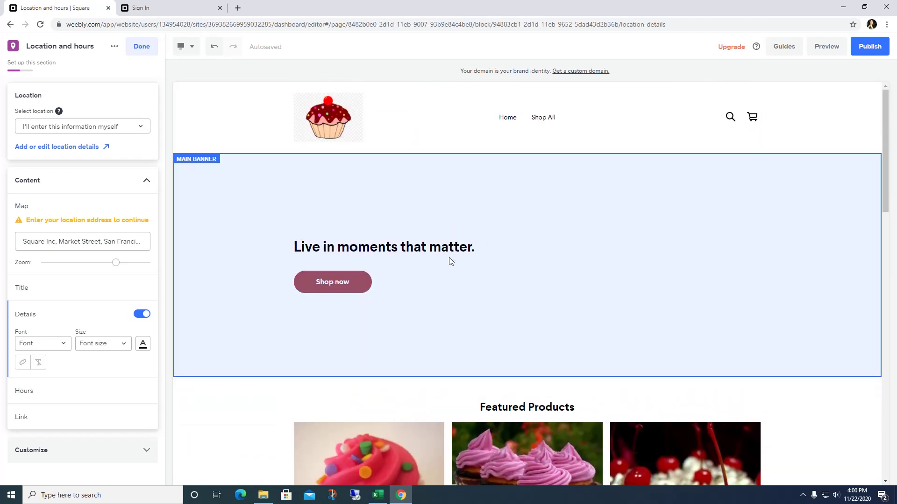
left_click(434, 245)
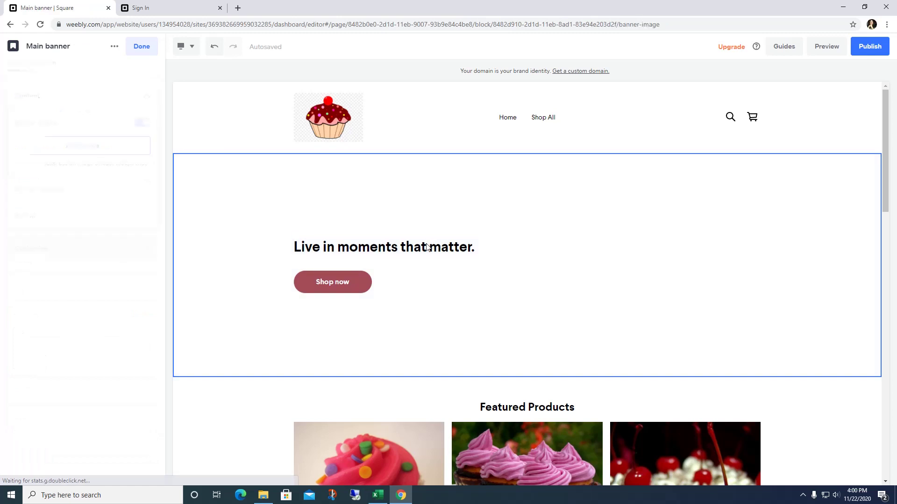
left_click(460, 252)
left_click_drag(475, 248, 341, 249)
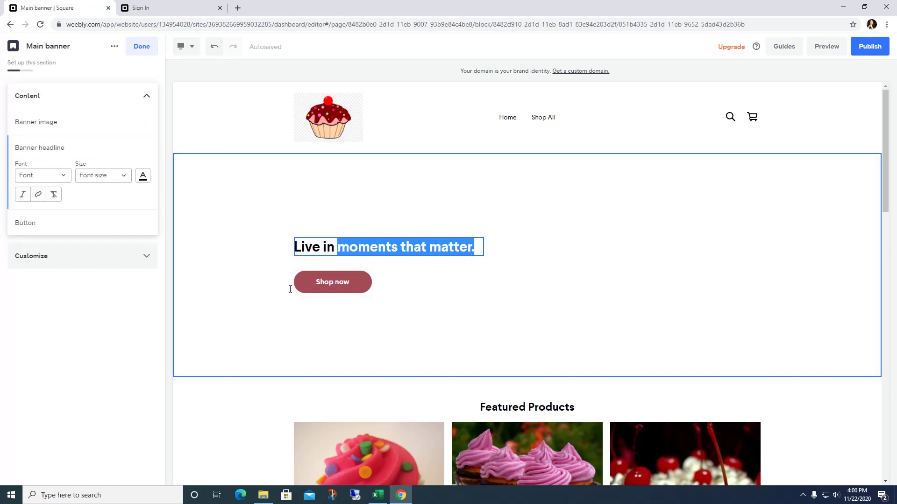
type("sweet mome")
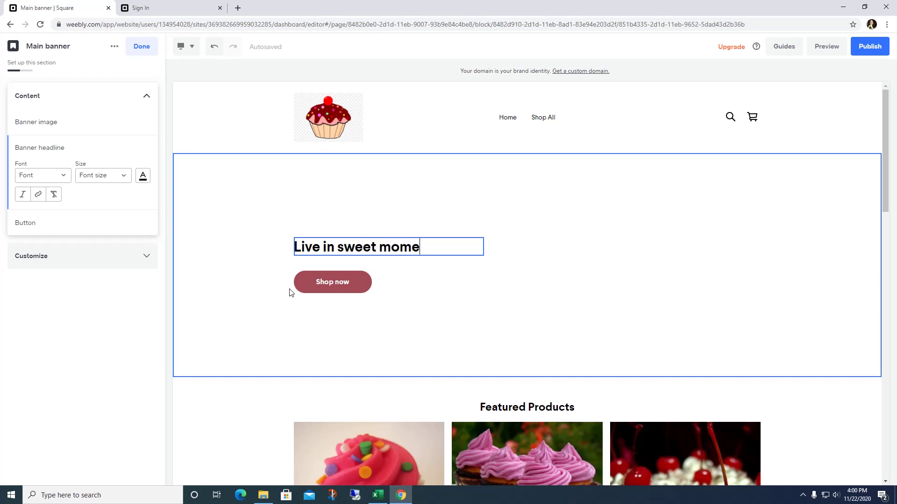
type("nts forever!")
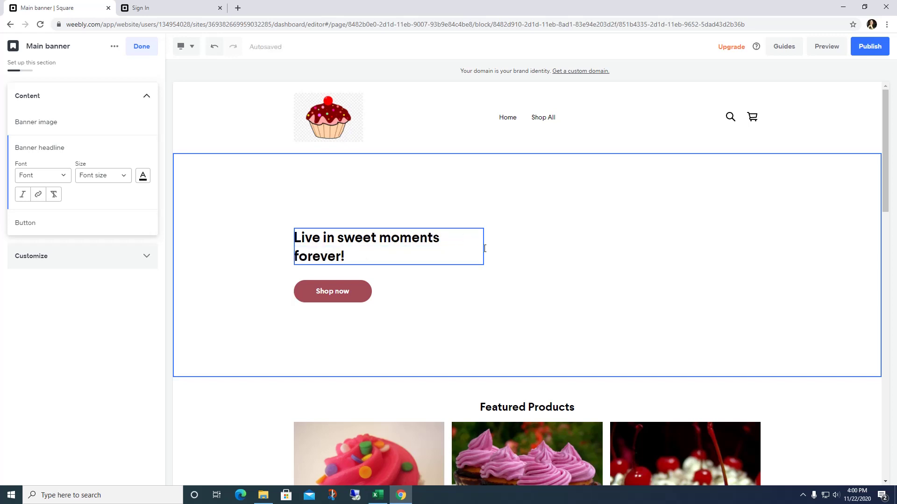
left_click(626, 261)
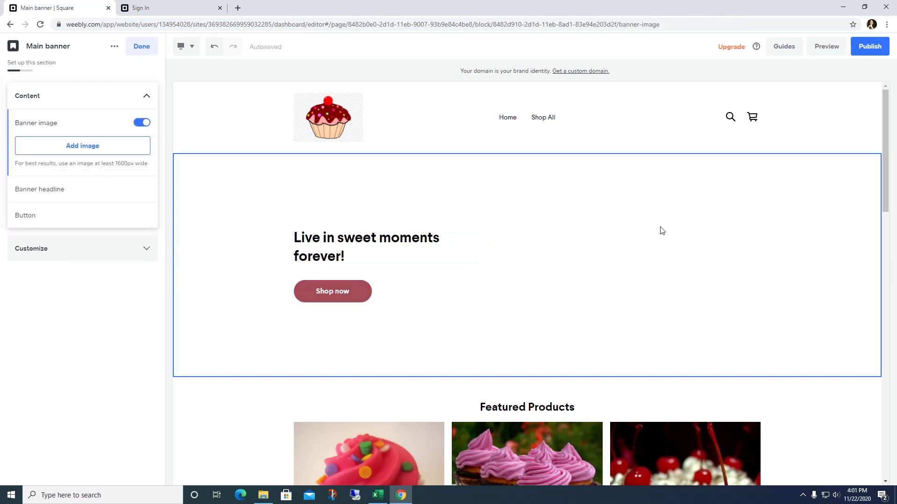
left_click(139, 47)
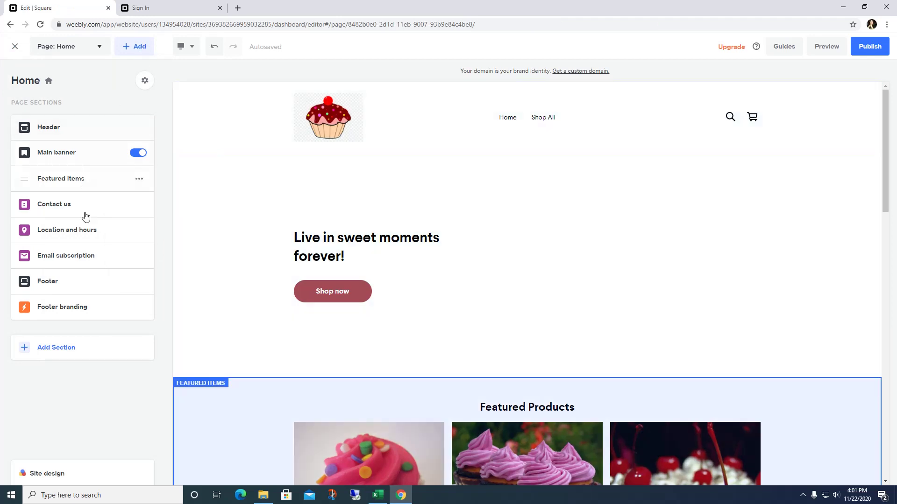
Step: Open the Footer section and examine its social icon color choices and customization options
left_click(46, 291)
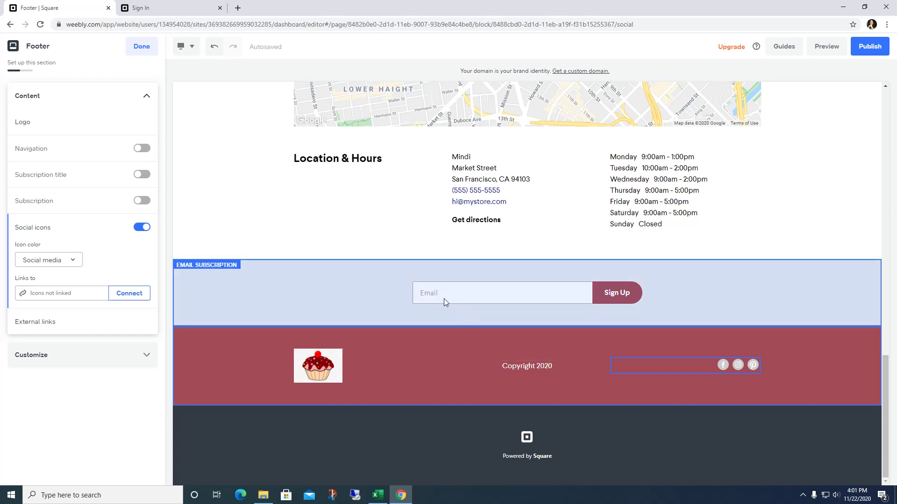
left_click(74, 261)
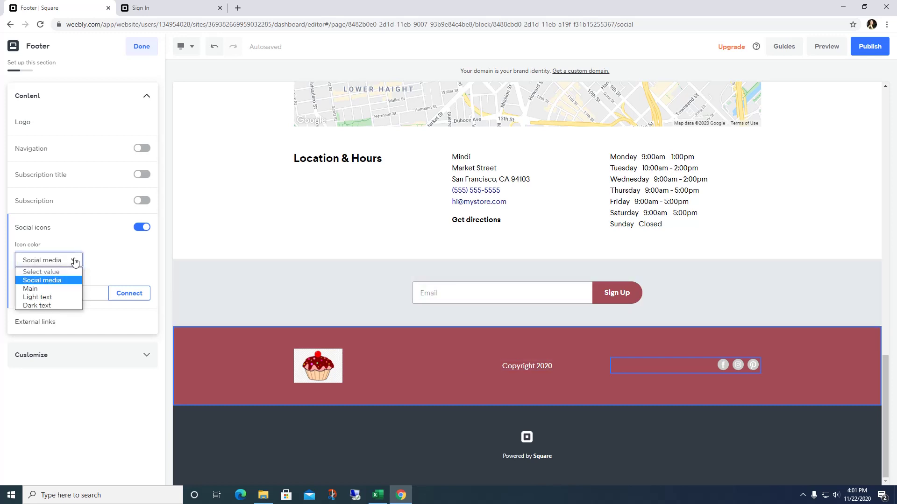
left_click(46, 301)
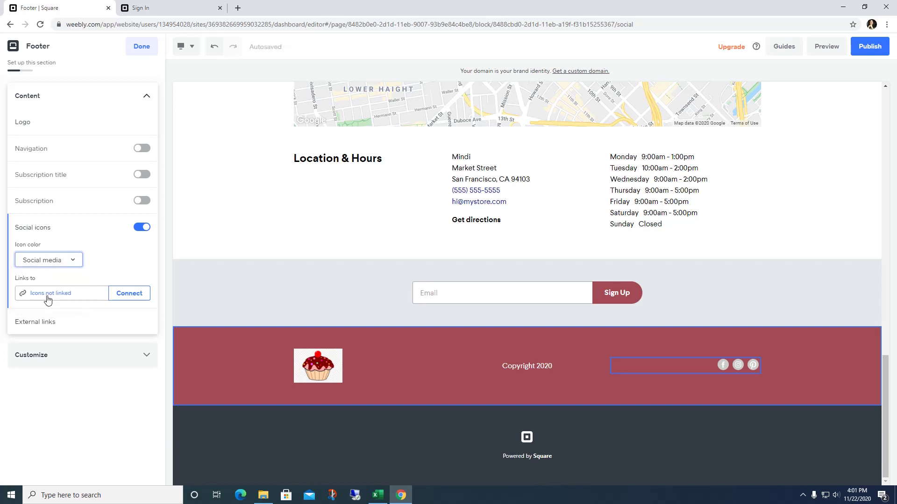
left_click(99, 324)
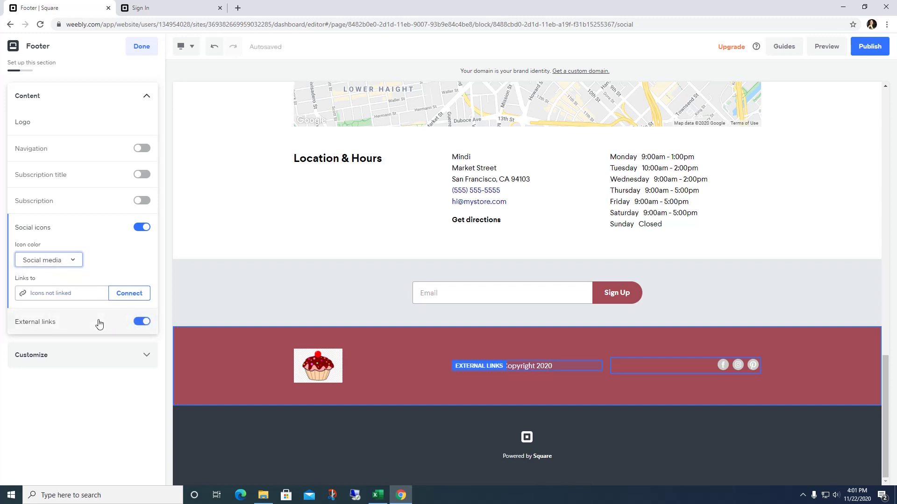
left_click(146, 356)
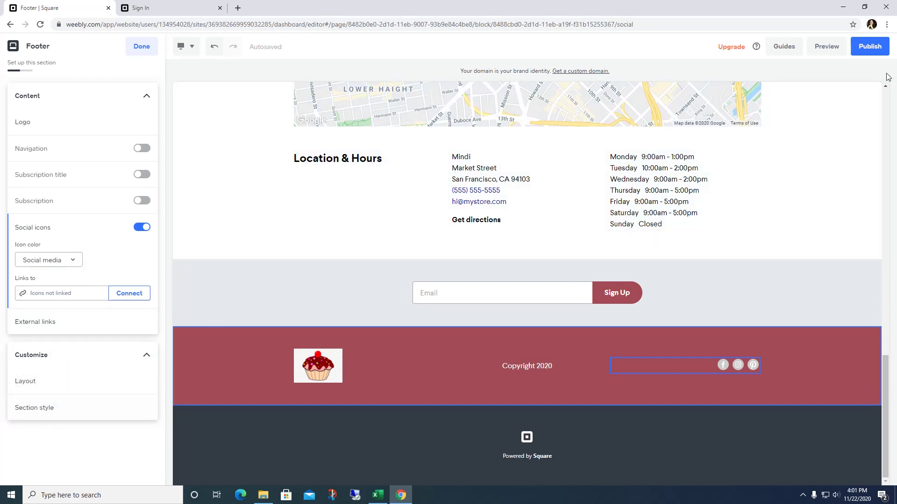
Step: Preview the site and look over the home page from the banner through the featured products and location down to the footer
scroll(825, 150, "up", 4)
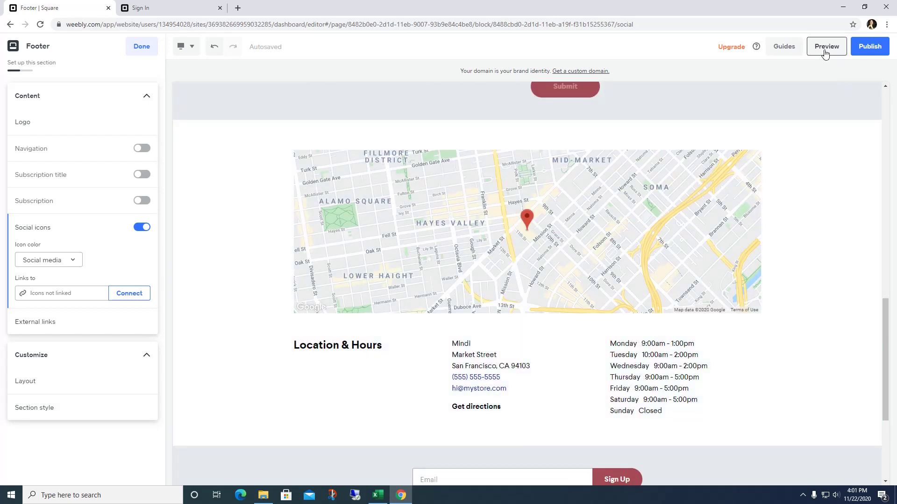
left_click(825, 46)
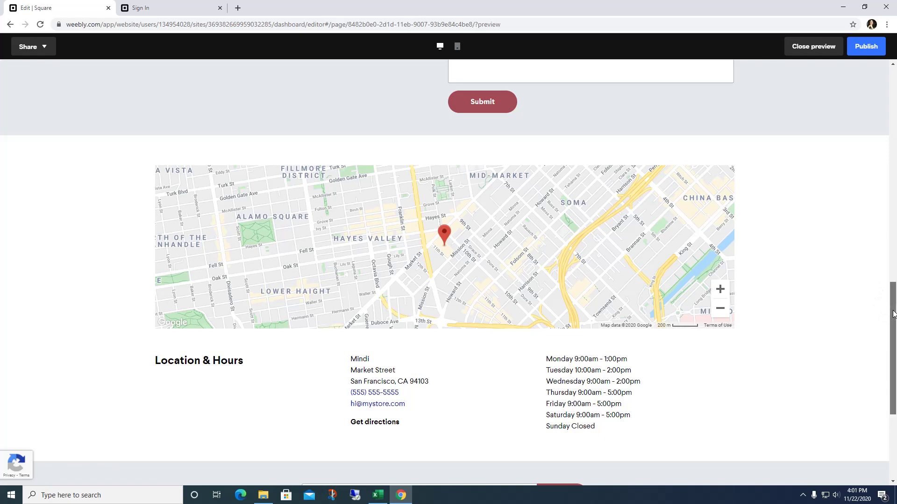
left_click_drag(888, 316, 855, 68)
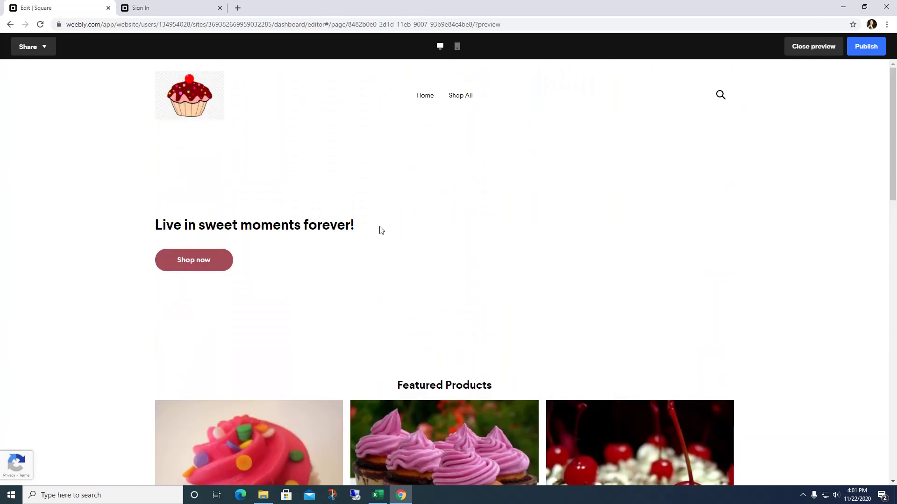
scroll(295, 134, "down", 2)
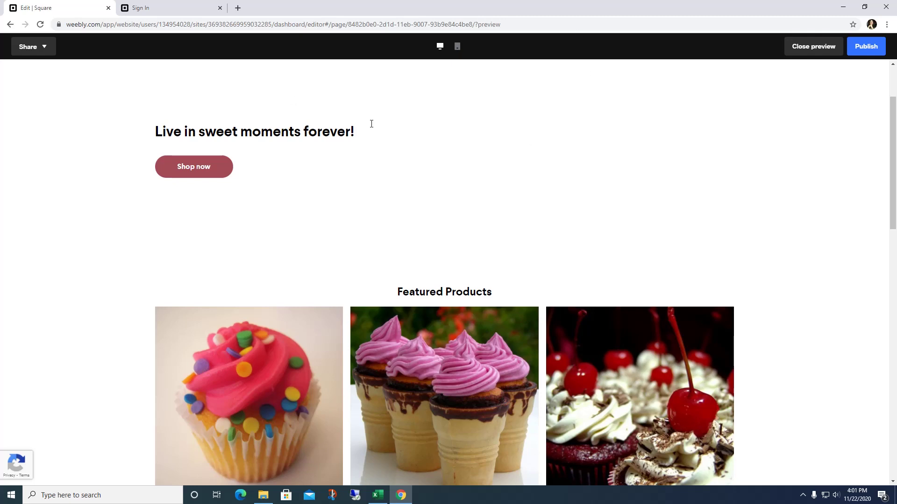
scroll(407, 206, "down", 8)
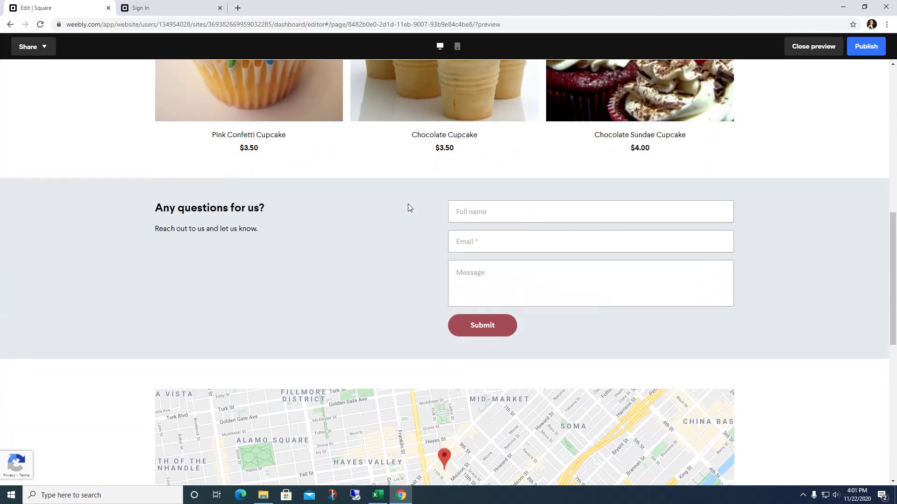
scroll(407, 206, "up", 4)
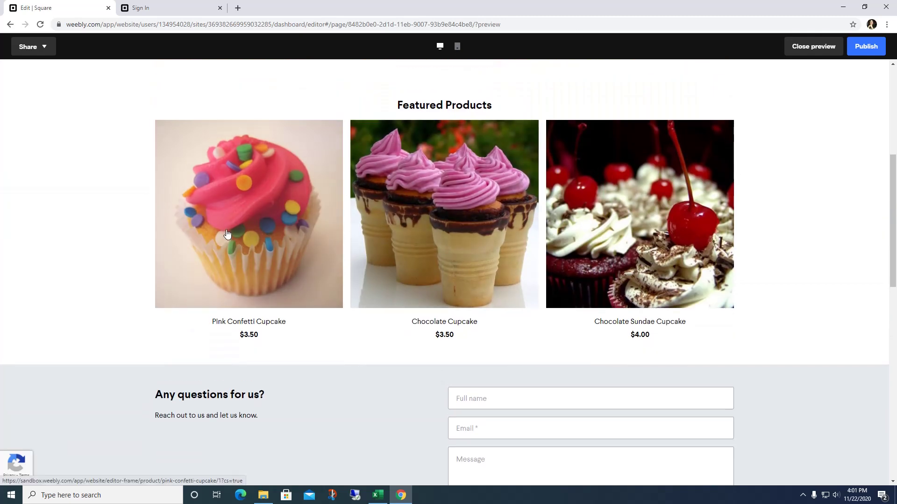
scroll(651, 285, "down", 1)
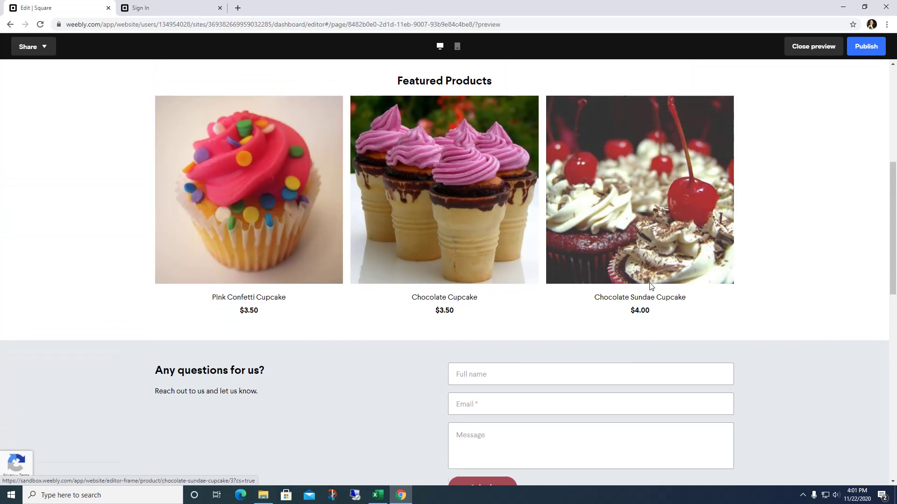
scroll(651, 286, "down", 3)
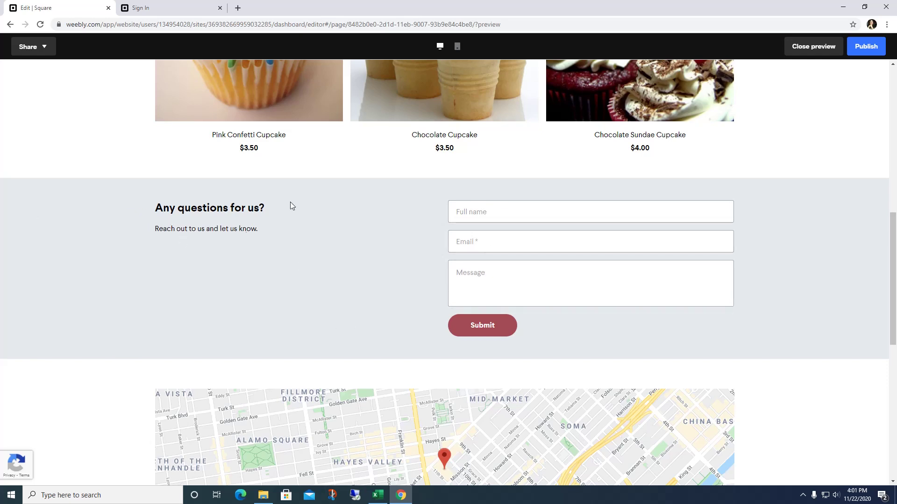
scroll(357, 265, "down", 5)
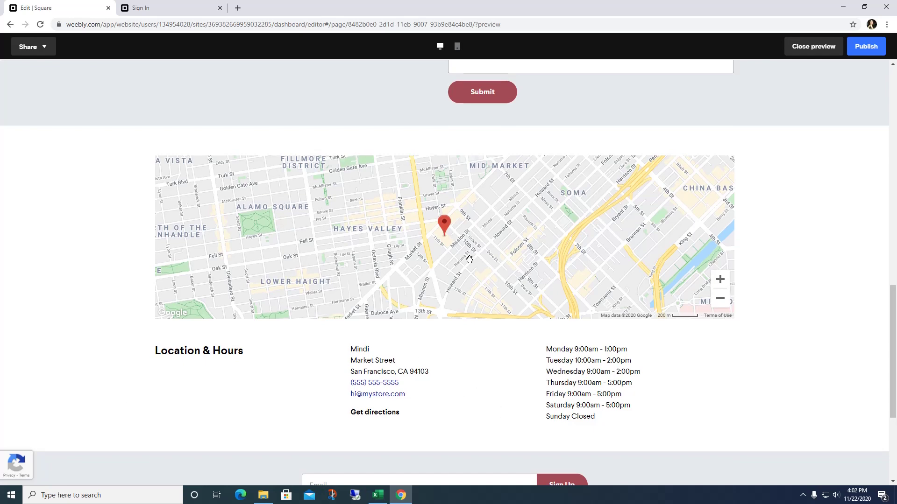
scroll(469, 260, "down", 1)
scroll(467, 258, "down", 3)
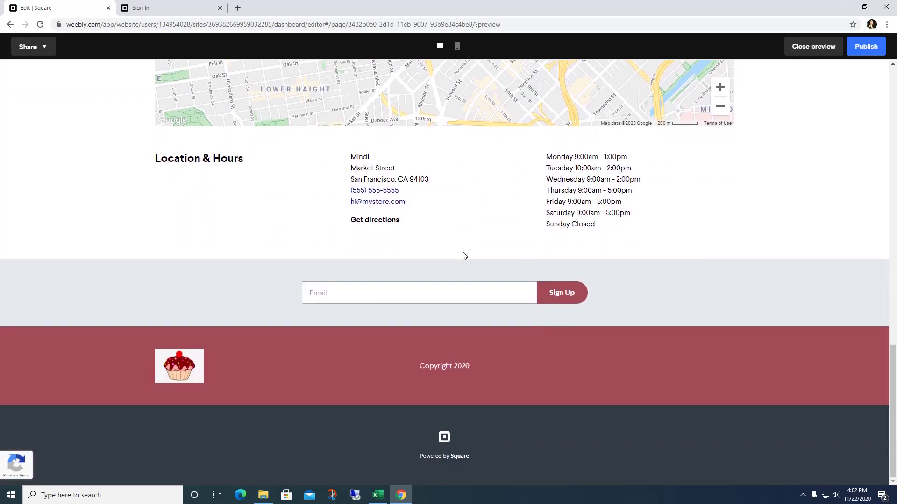
scroll(465, 251, "up", 20)
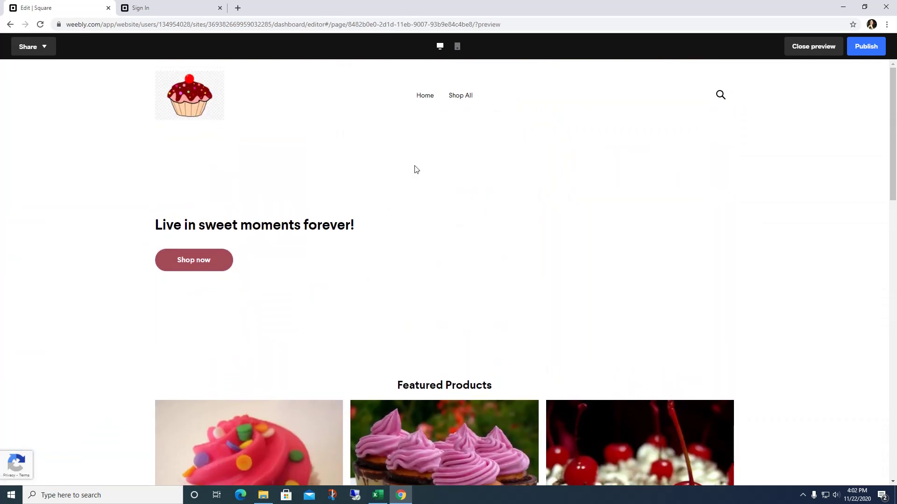
Step: Look over the home page preview in desktop and phone view, and return to editing the page in desktop view
scroll(511, 323, "down", 6)
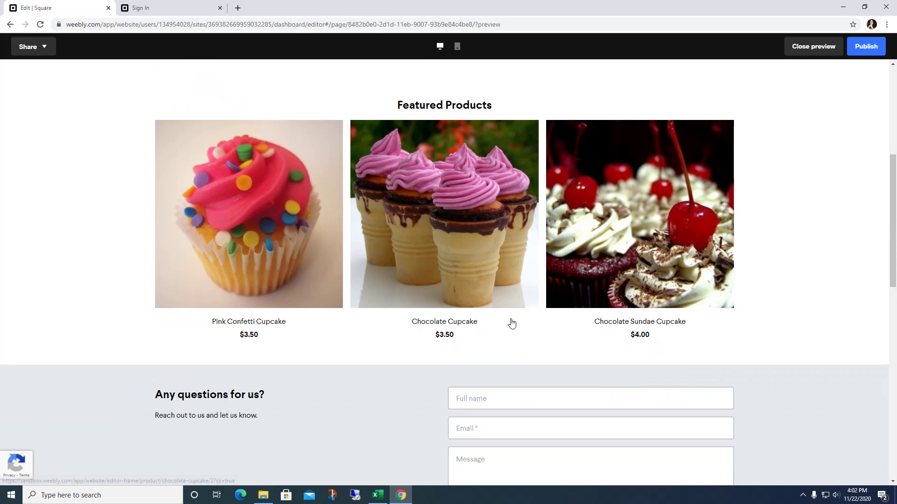
scroll(512, 322, "up", 6)
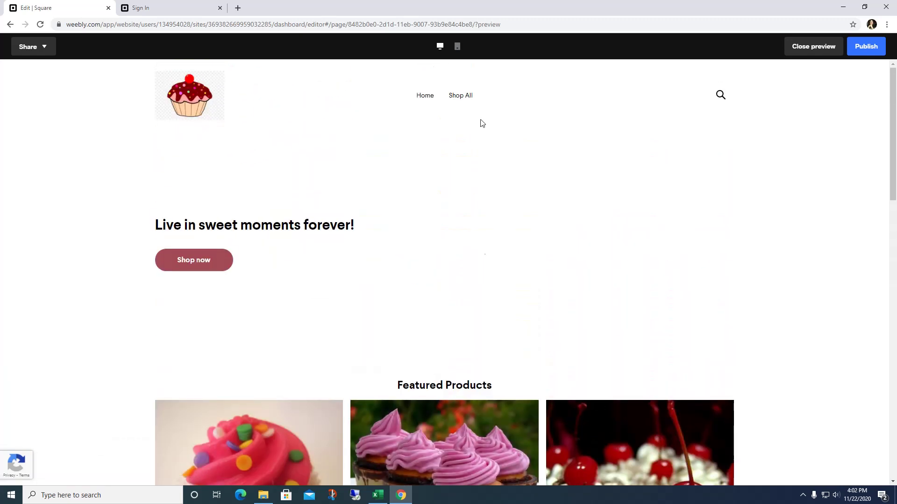
left_click(457, 47)
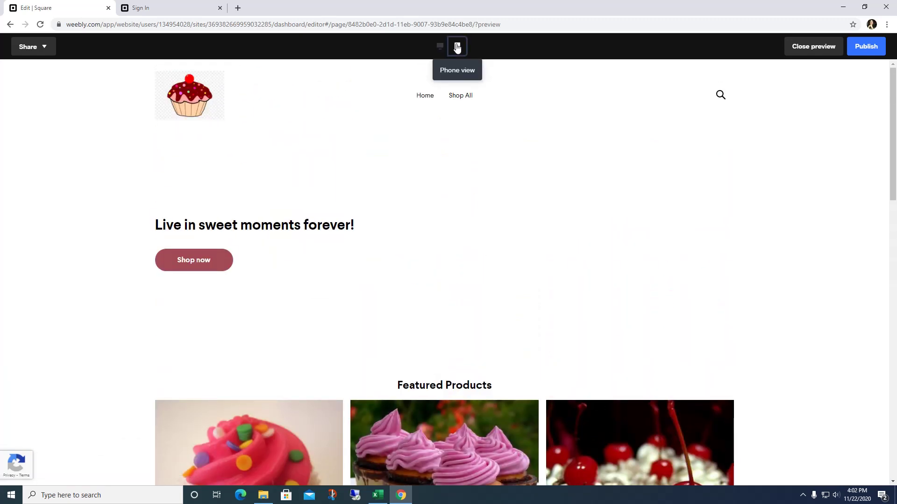
left_click_drag(530, 166, 534, 88)
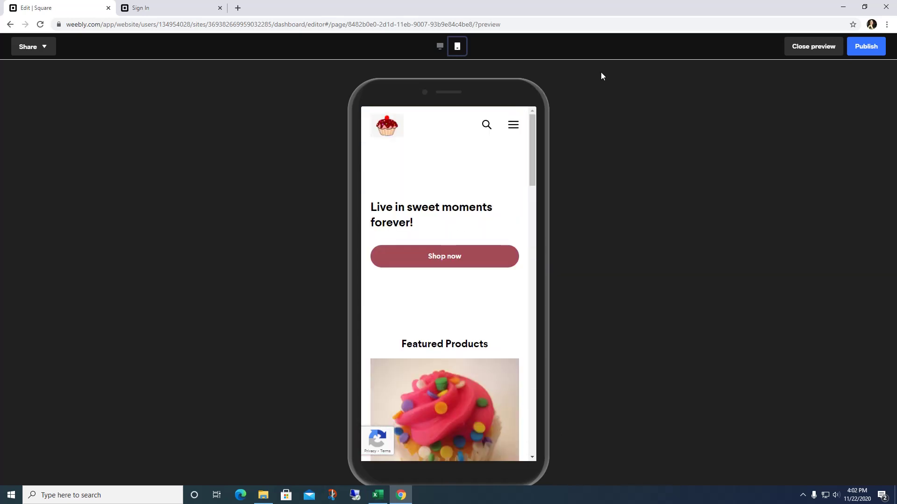
left_click(798, 48)
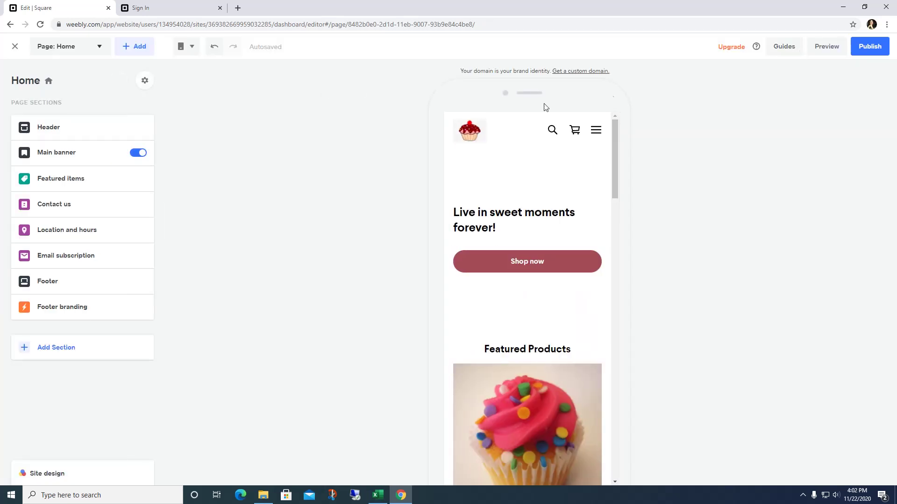
left_click(192, 48)
left_click(198, 70)
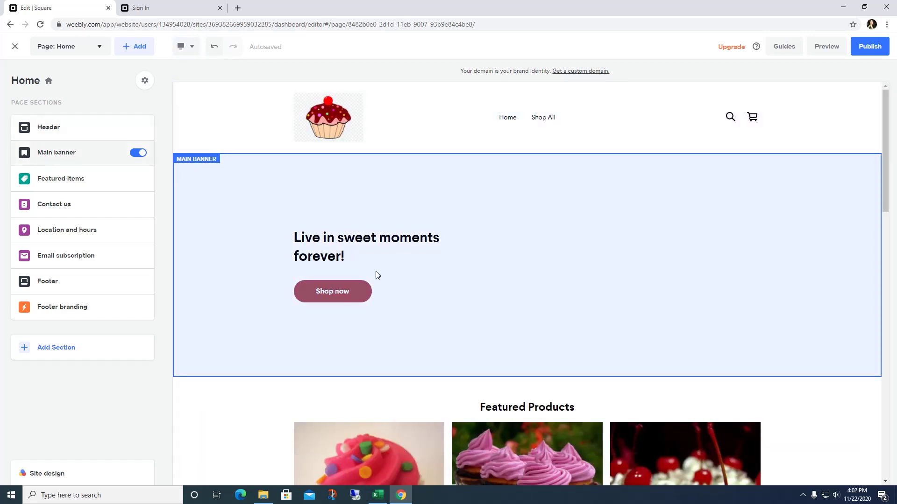
Step: Upload cupcakes4 from the bakery folder and save it as the main banner image
left_click(357, 259)
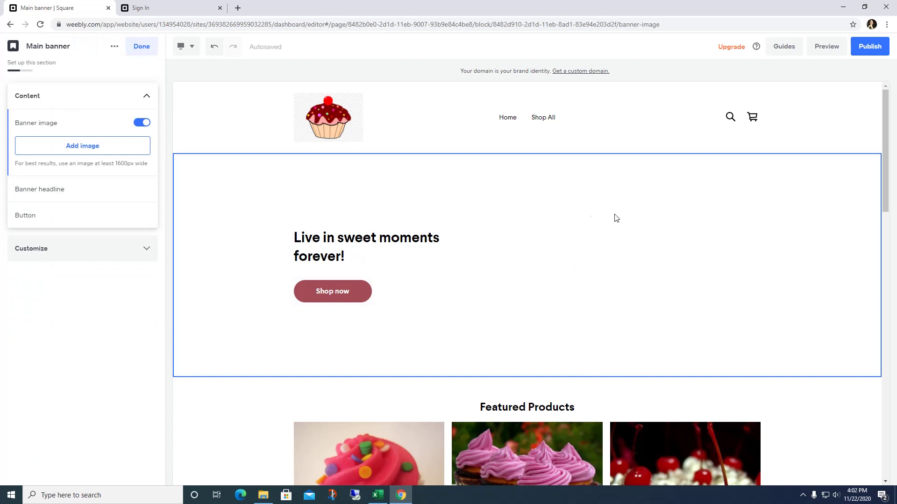
left_click(78, 148)
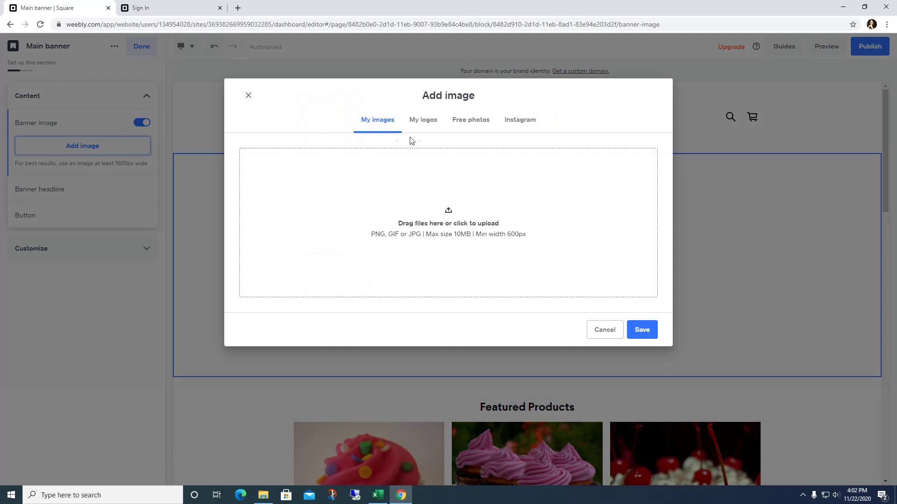
left_click(461, 227)
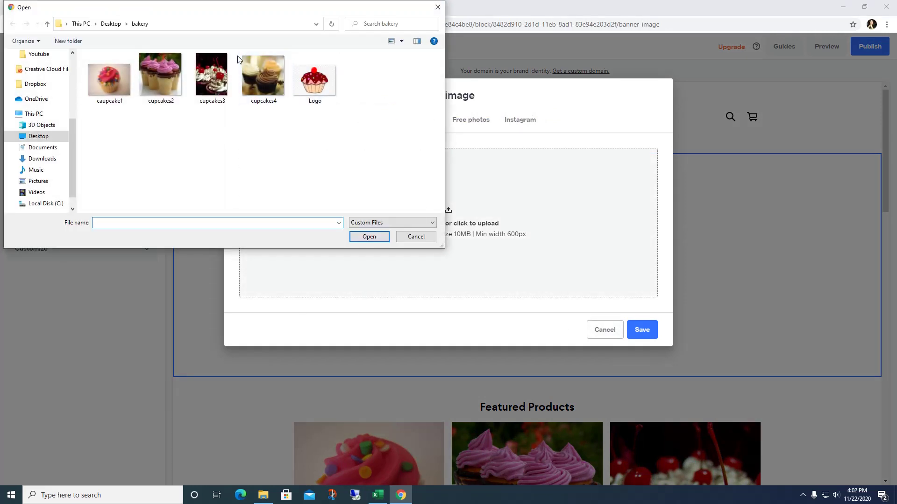
left_click(248, 77)
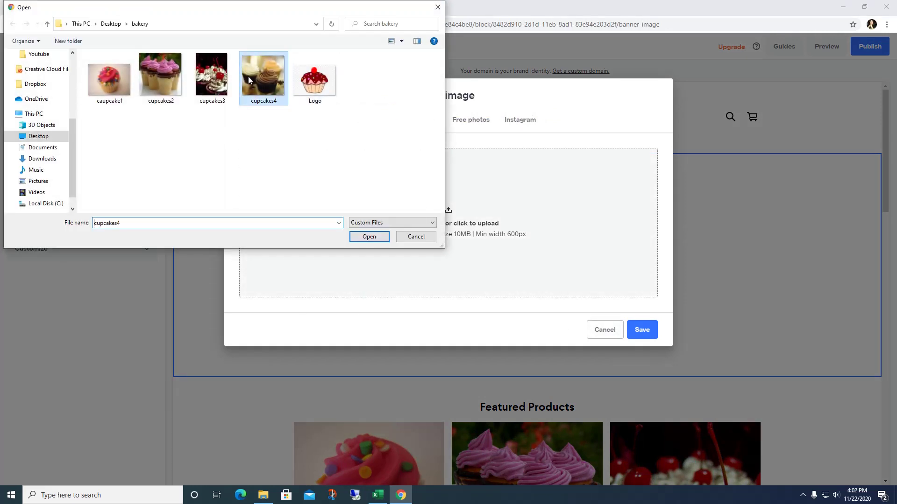
left_click(643, 328)
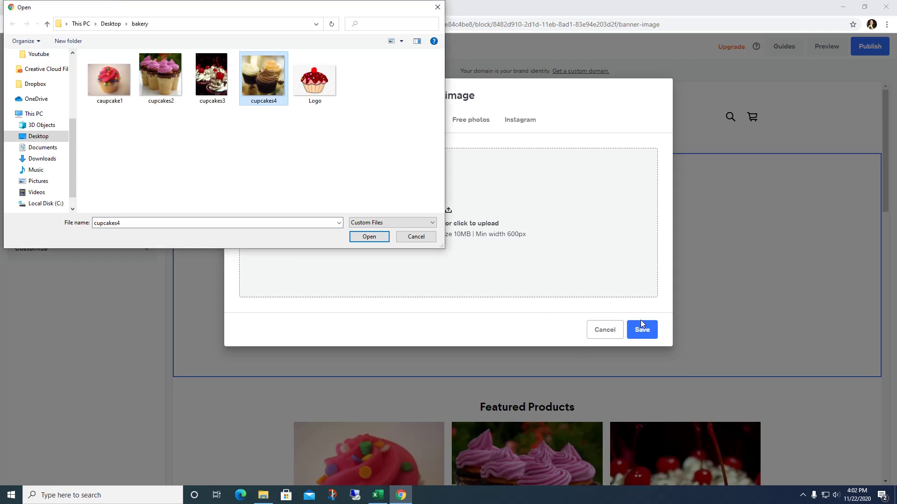
left_click(369, 237)
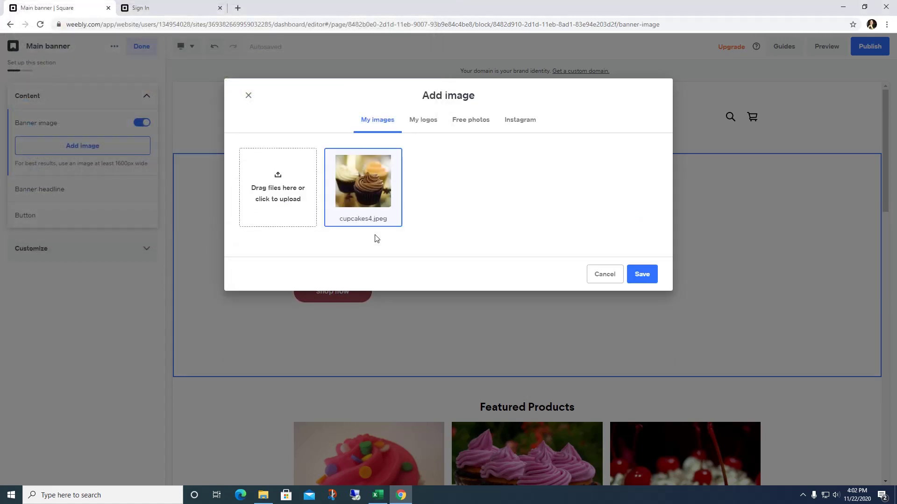
left_click(641, 276)
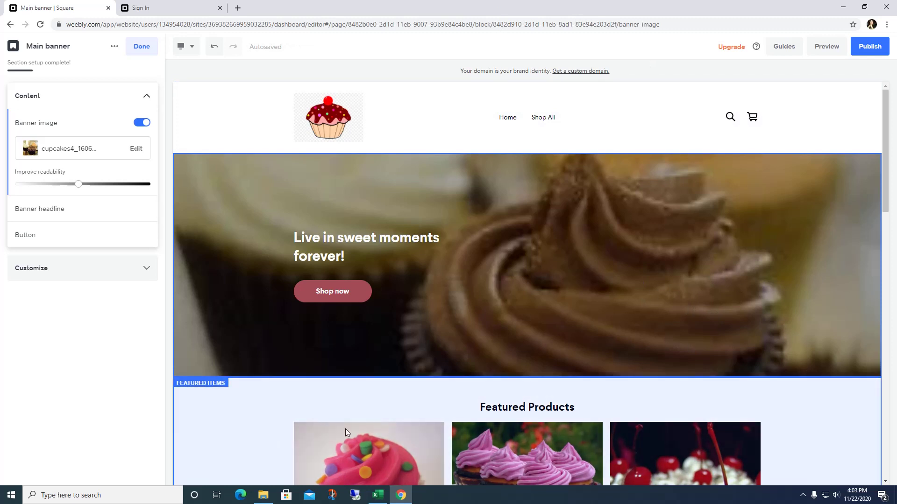
Step: Raise the banner image's readability setting close to its darkest level so the headline stands out
scroll(290, 396, "down", 1)
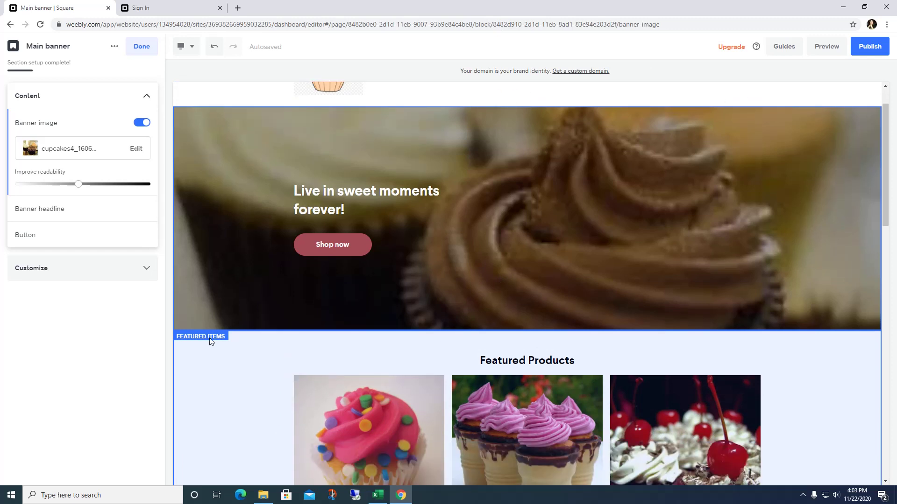
scroll(214, 344, "up", 1)
left_click_drag(73, 187, 97, 186)
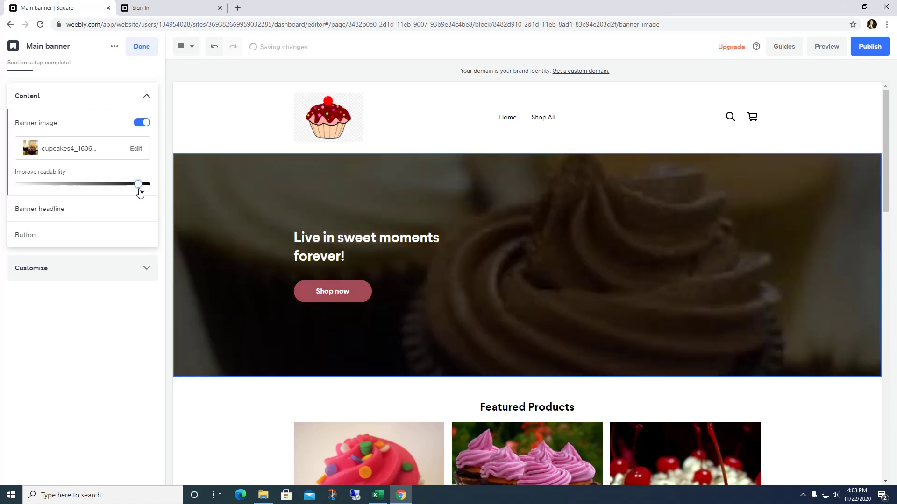
left_click_drag(138, 188, 136, 189)
Step: Open the Featured items section, look over its items and the surrounding page, and finish editing the section
left_click(183, 423)
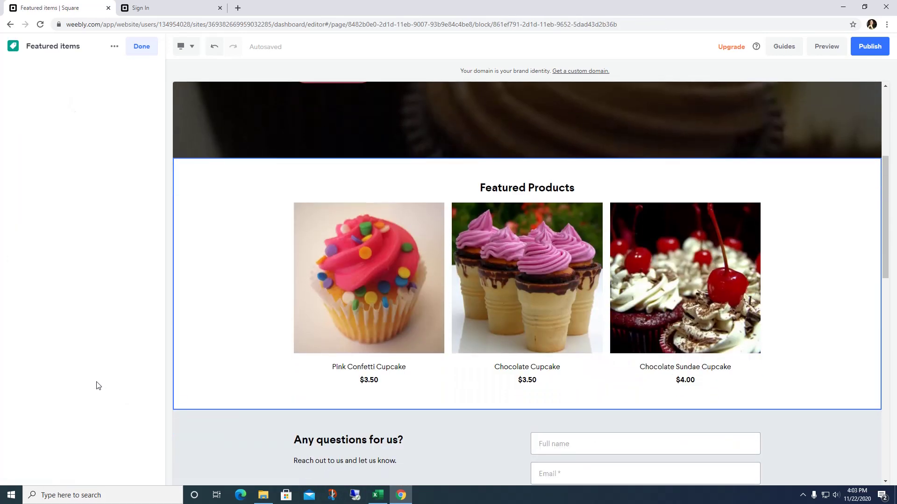
scroll(413, 285, "down", 5)
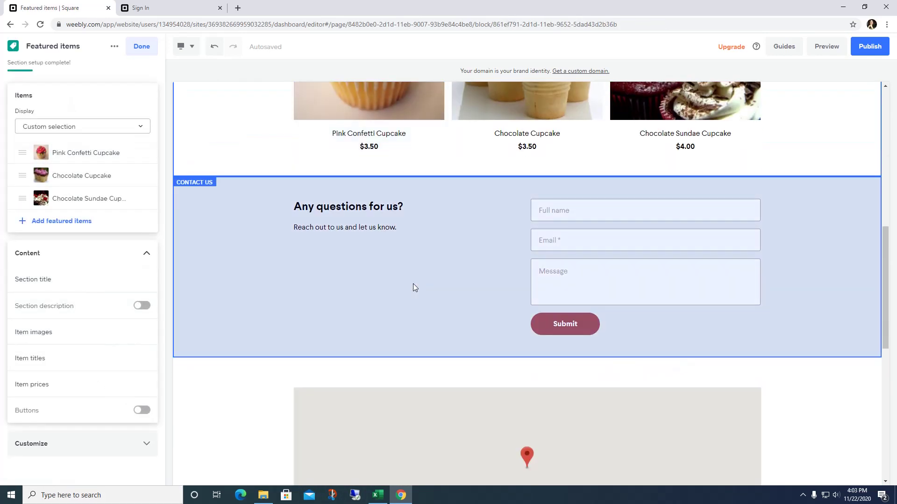
scroll(413, 284, "up", 10)
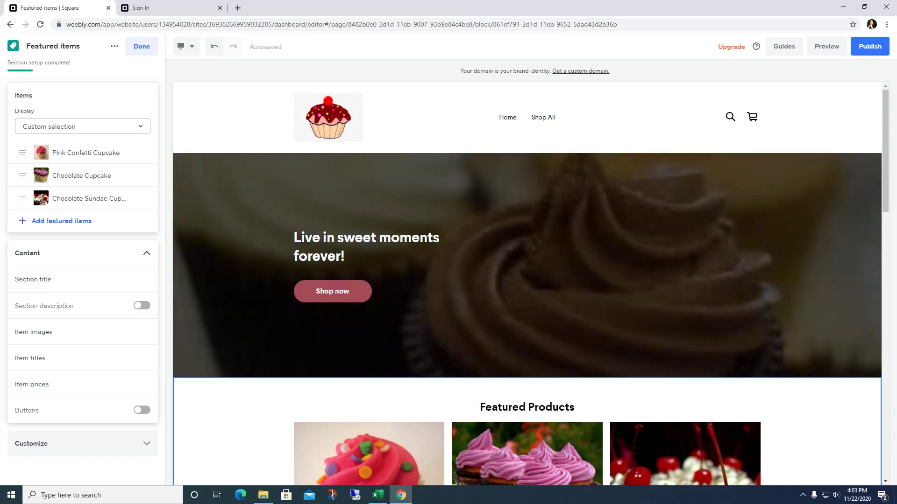
left_click_drag(889, 131, 888, 164)
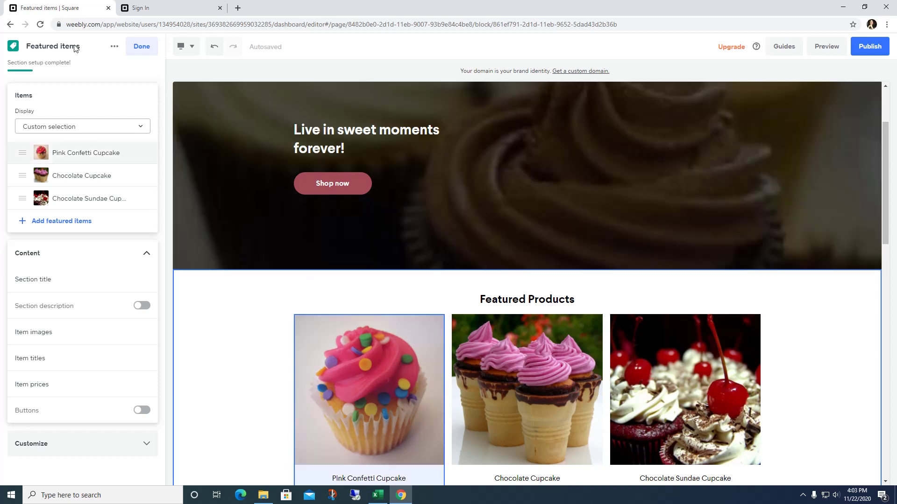
left_click(142, 48)
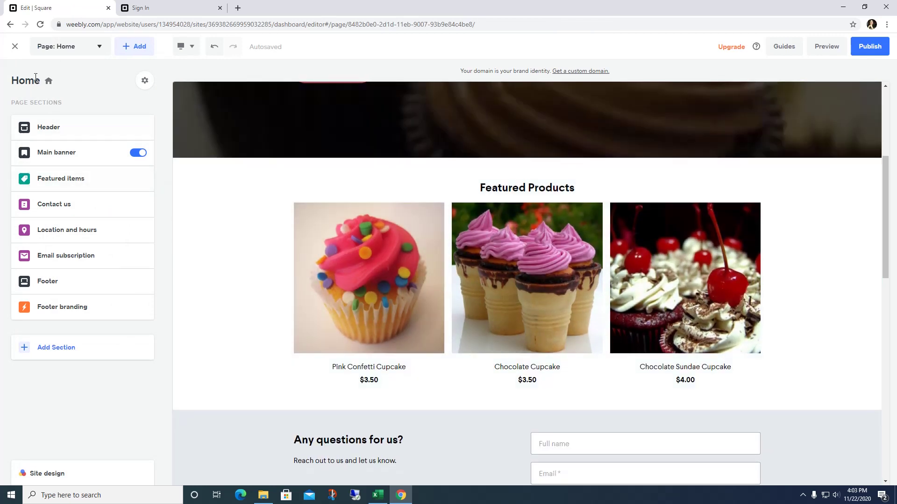
Step: Open the Pink Confetti Cupcake item page and examine it from the item details through Similar Items to the footer
left_click(42, 49)
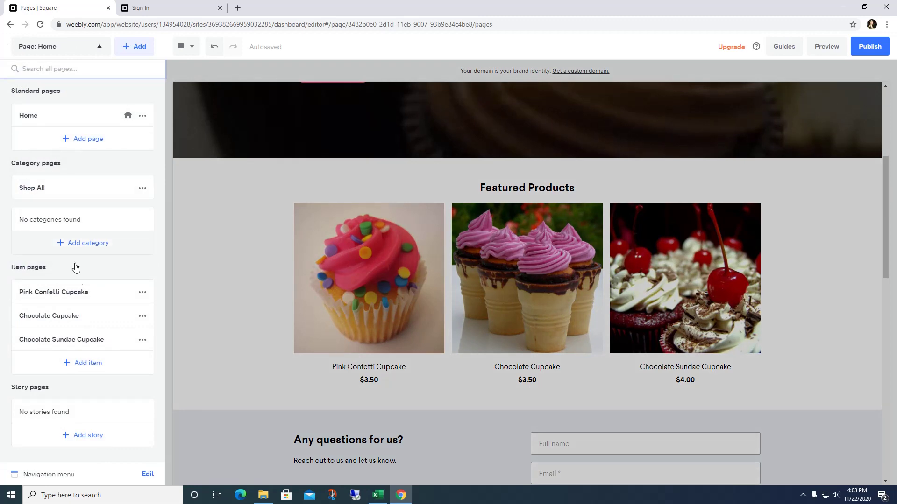
left_click(79, 293)
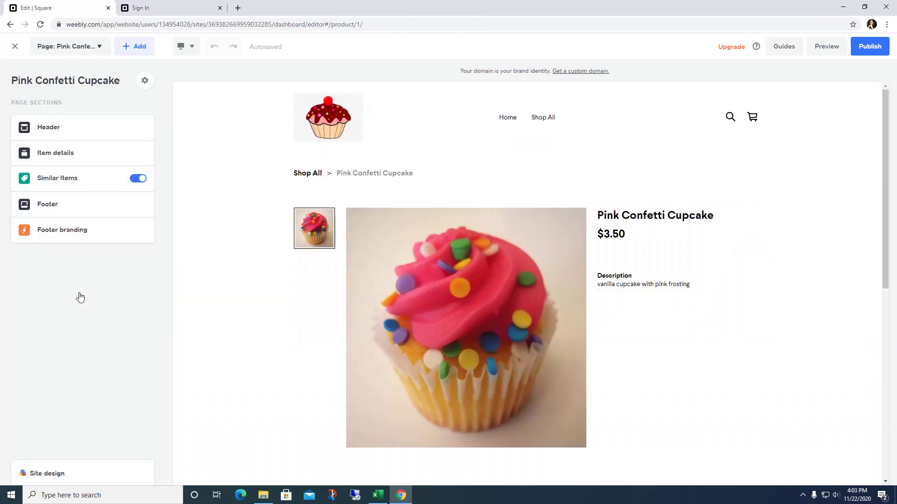
scroll(561, 189, "down", 4)
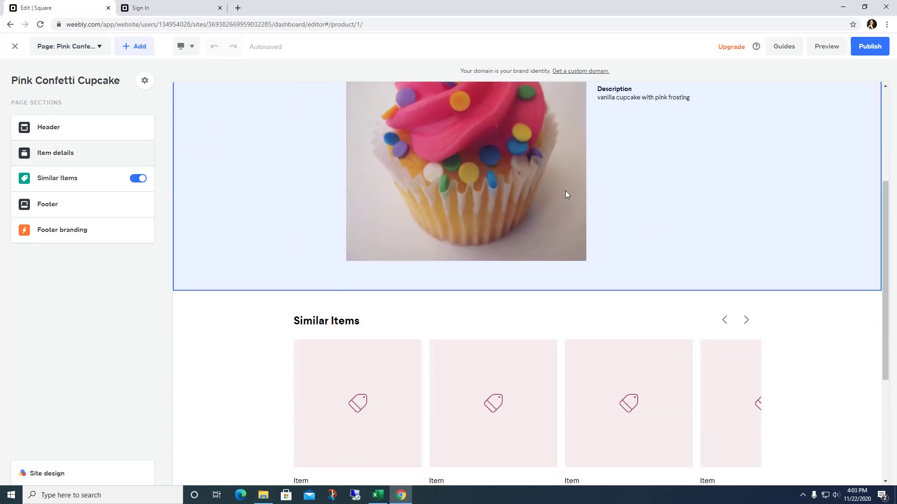
scroll(565, 194, "down", 2)
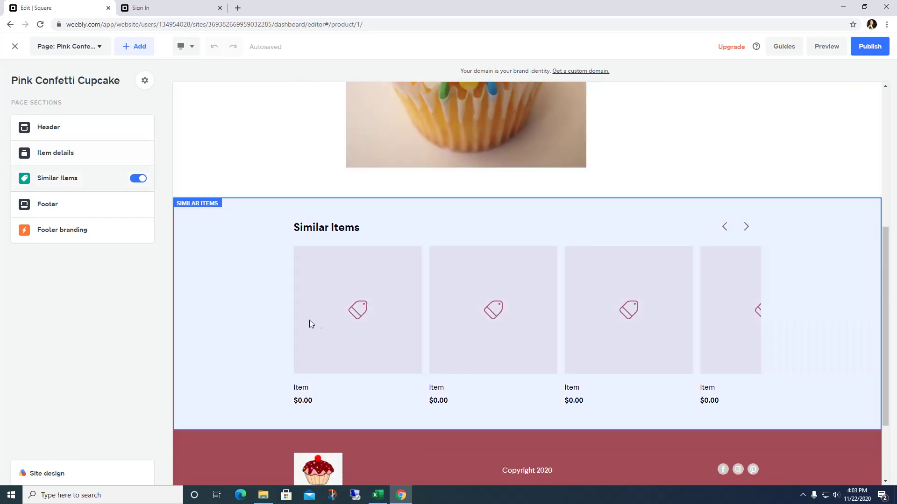
scroll(687, 335, "down", 2)
scroll(687, 335, "up", 7)
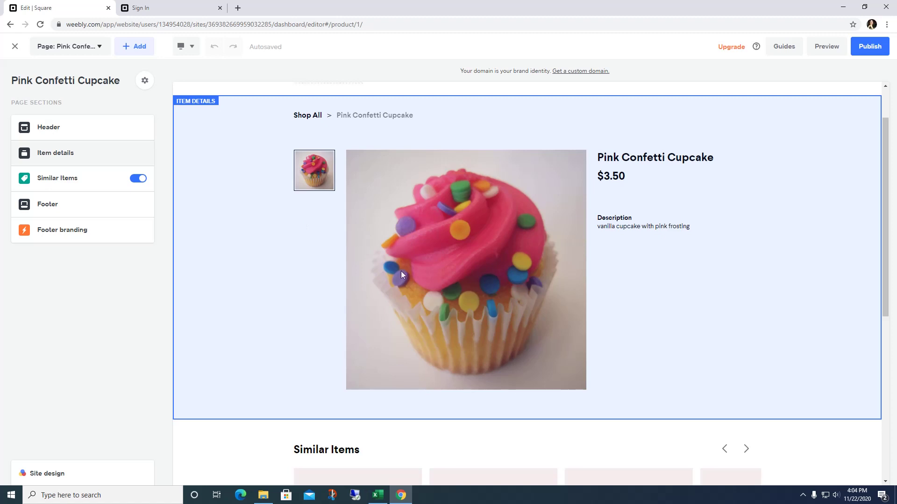
scroll(840, 200, "down", 5)
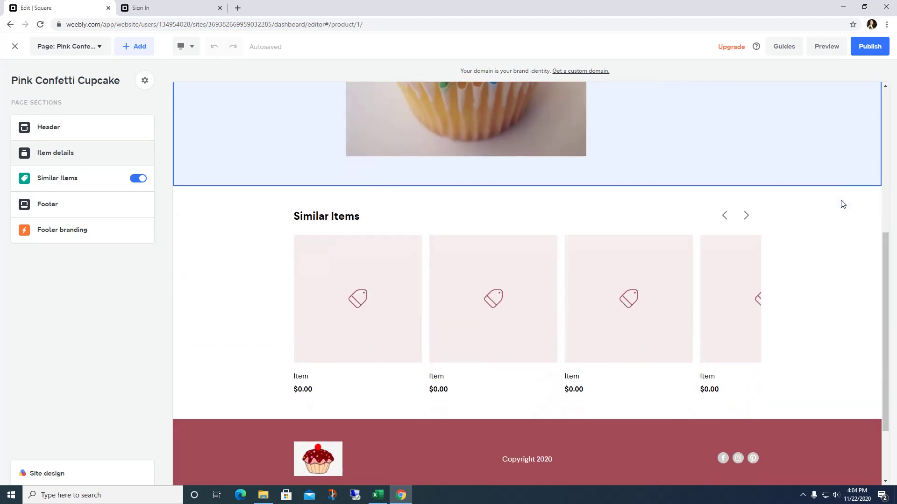
scroll(841, 204, "down", 2)
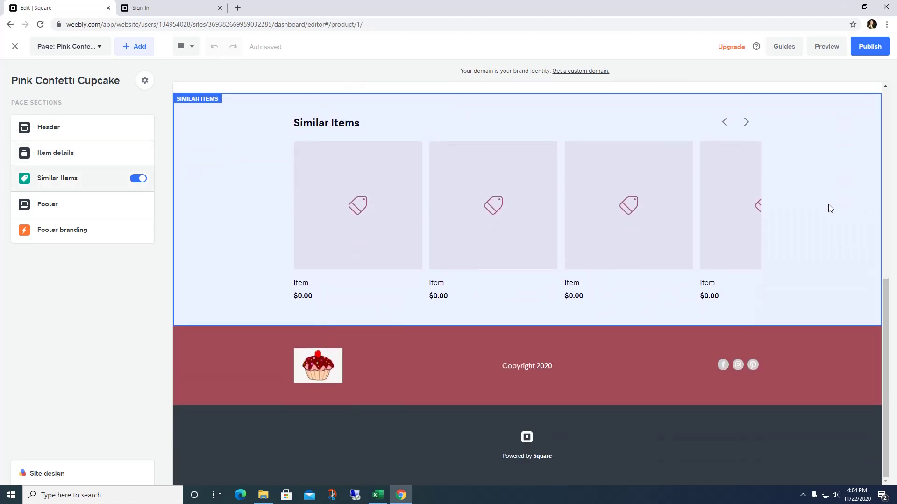
scroll(828, 204, "up", 8)
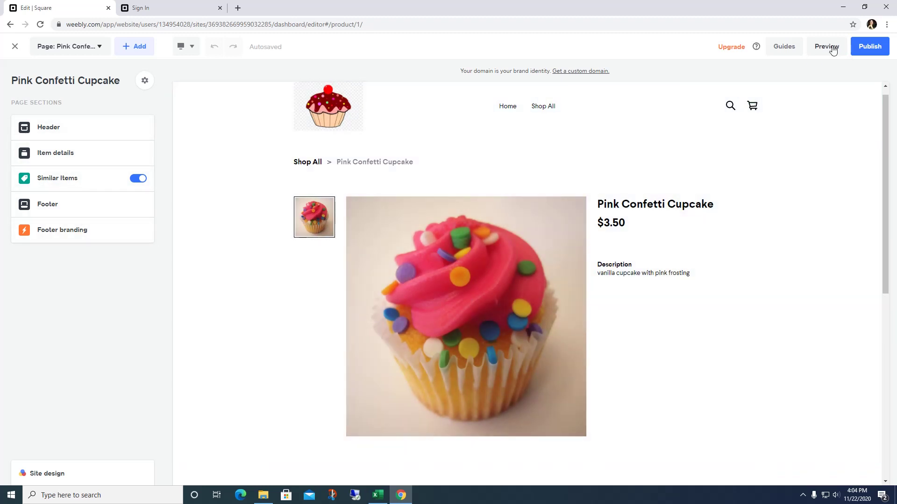
Step: Preview the site, go to its home page and look over the featured Chocolate Sundae Cupcake's product page
left_click(831, 47)
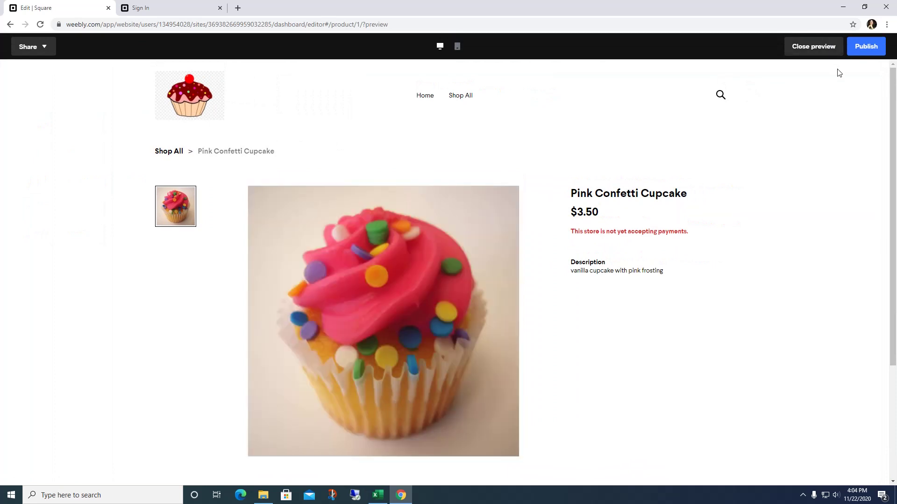
left_click(198, 111)
scroll(587, 246, "down", 3)
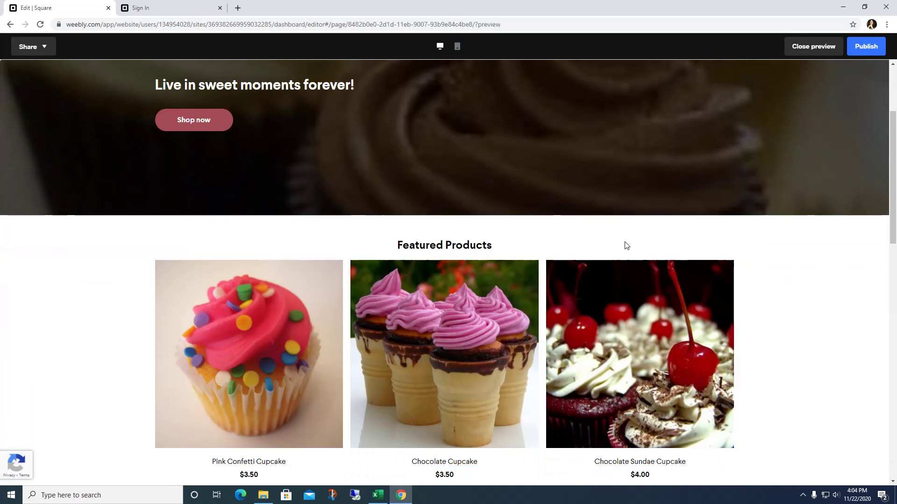
left_click(667, 323)
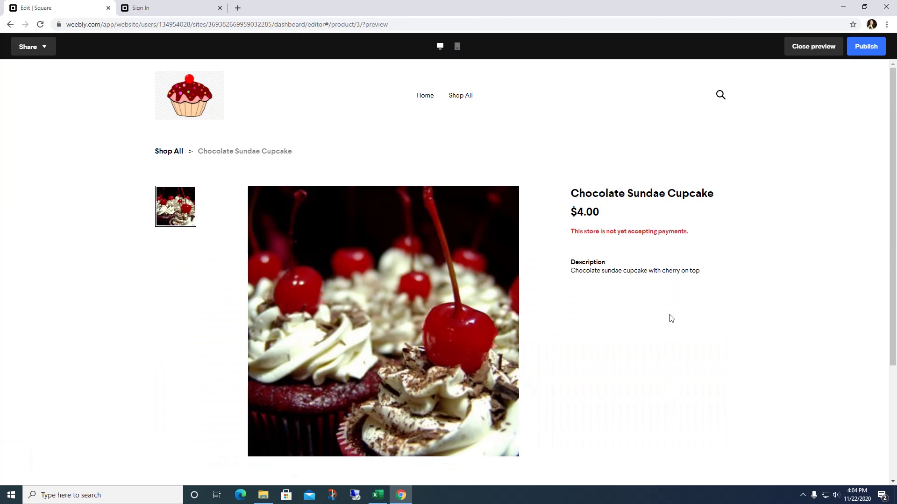
scroll(671, 315, "down", 2)
scroll(671, 314, "up", 3)
scroll(668, 310, "down", 3)
scroll(668, 310, "up", 3)
Step: Check the Chocolate Sundae Cupcake page in phone view, in the preview and in the editor, down to its footer
left_click(456, 46)
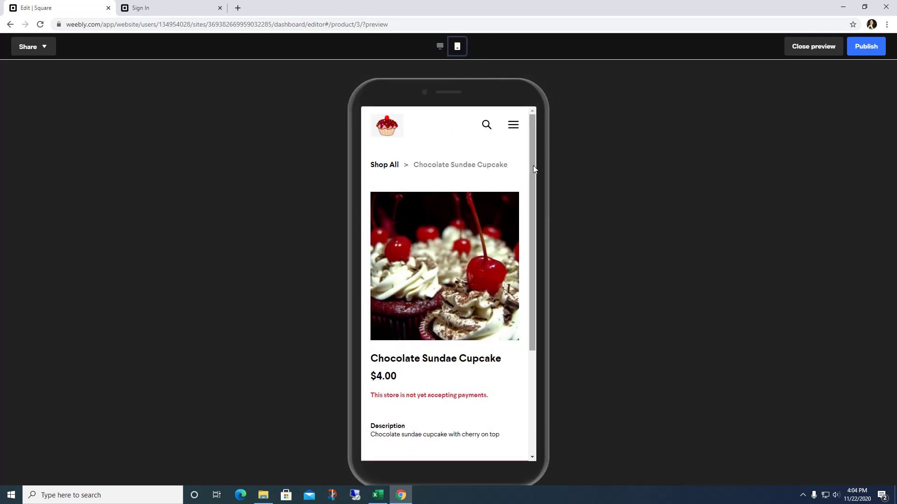
left_click_drag(533, 169, 502, 137)
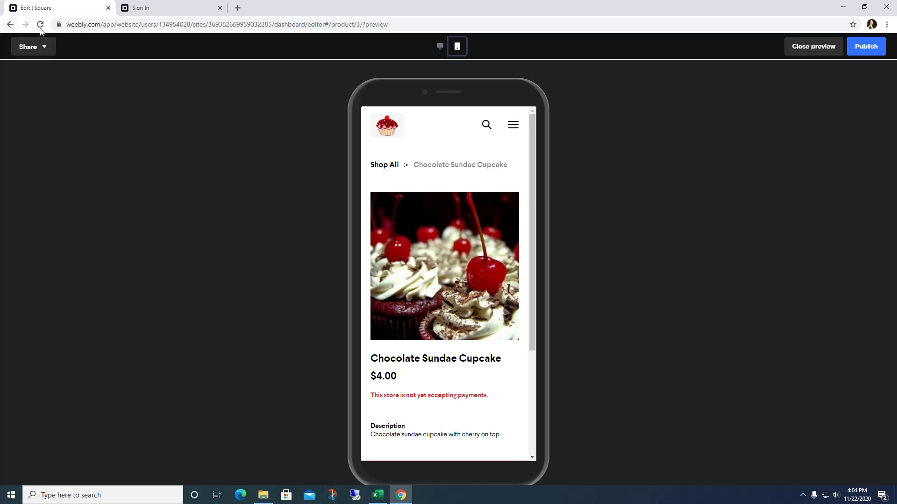
left_click(817, 46)
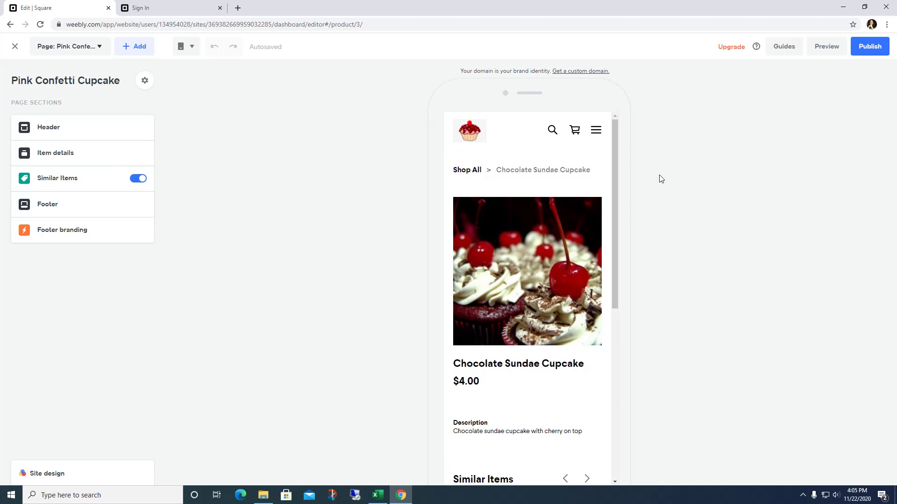
left_click_drag(616, 151, 654, 344)
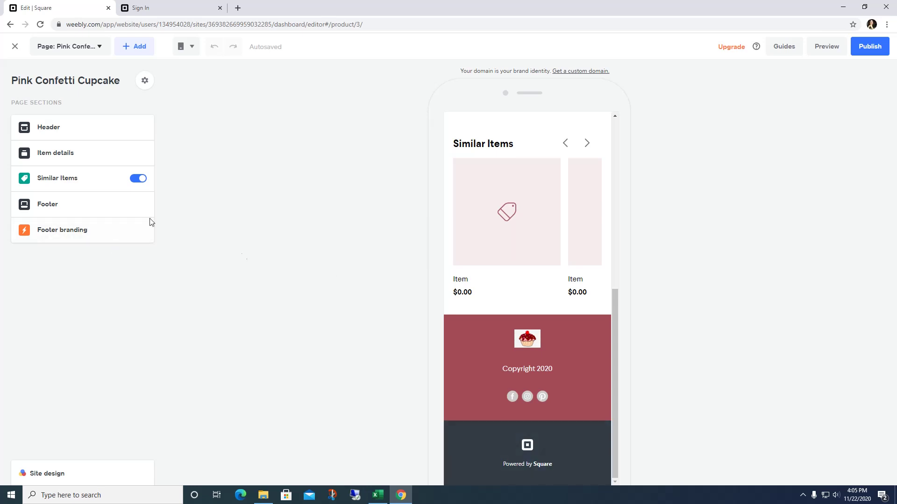
Step: Open the Footer branding section, check its branding removal and section style options, and return to the page sections
left_click(54, 233)
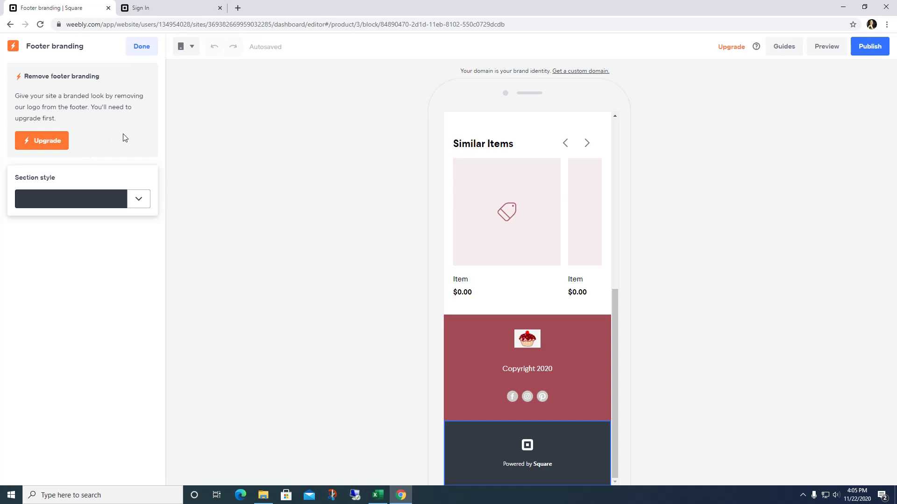
left_click(270, 150)
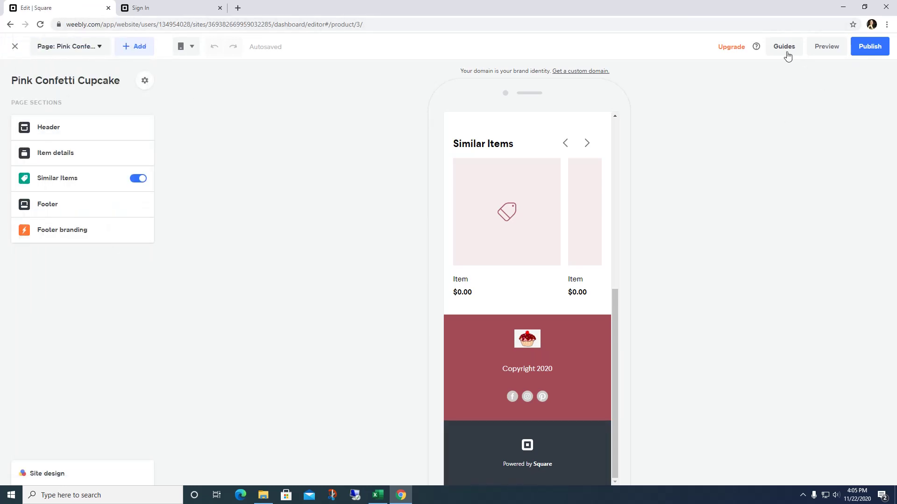
Step: Open the upgrade plans for Cupcake Etc and review the Professional, Performance and Premium plans, the feature comparison and the frequently asked questions
left_click(737, 49)
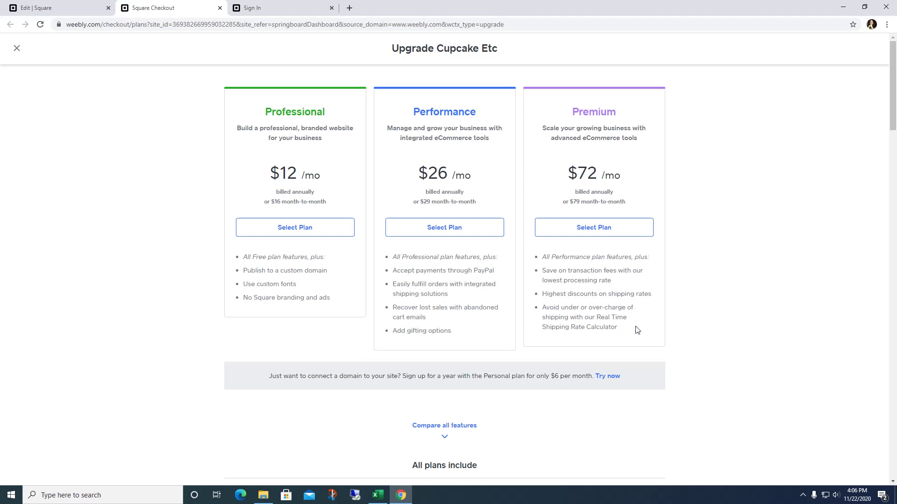
scroll(637, 329, "down", 4)
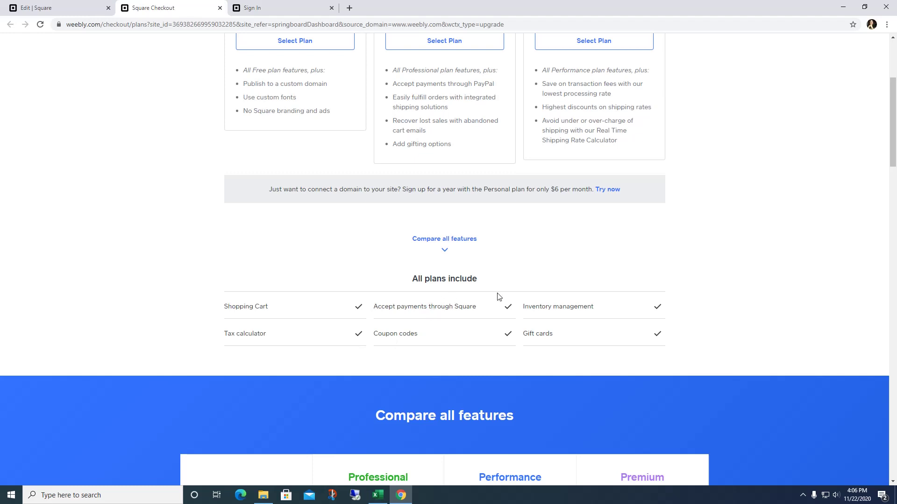
scroll(591, 334, "down", 6)
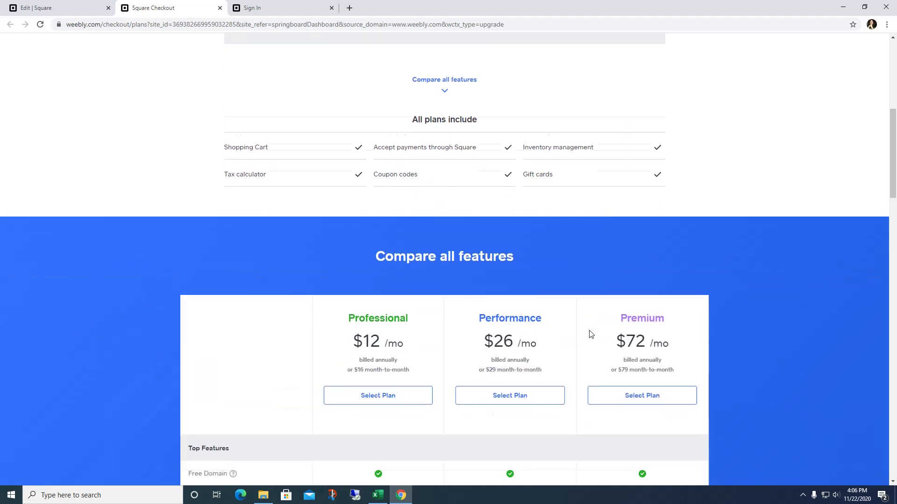
scroll(590, 334, "down", 15)
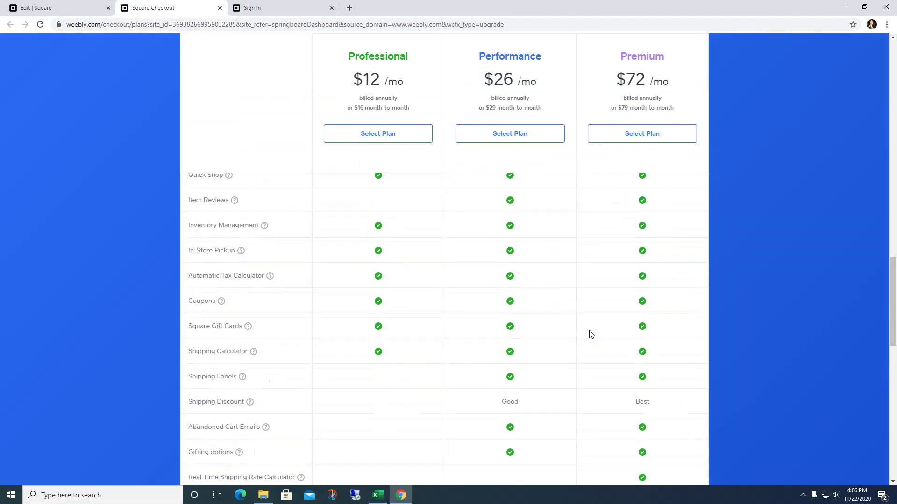
scroll(590, 334, "down", 5)
scroll(591, 333, "down", 2)
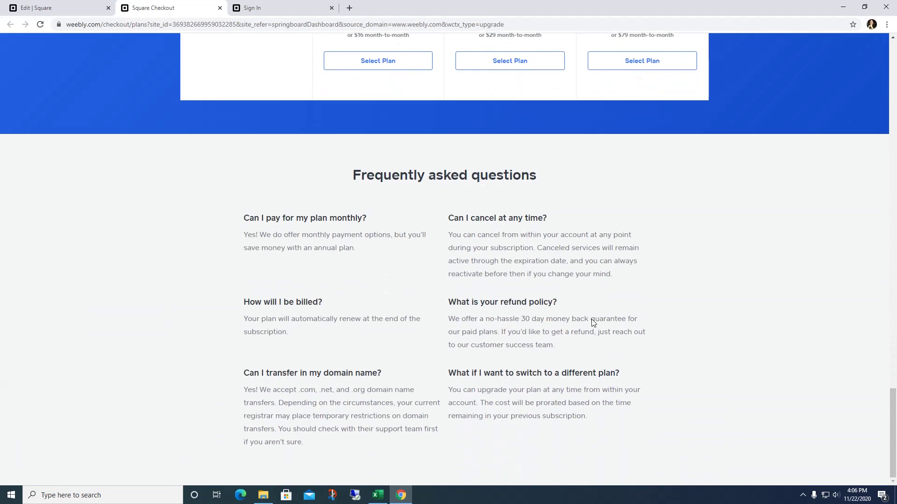